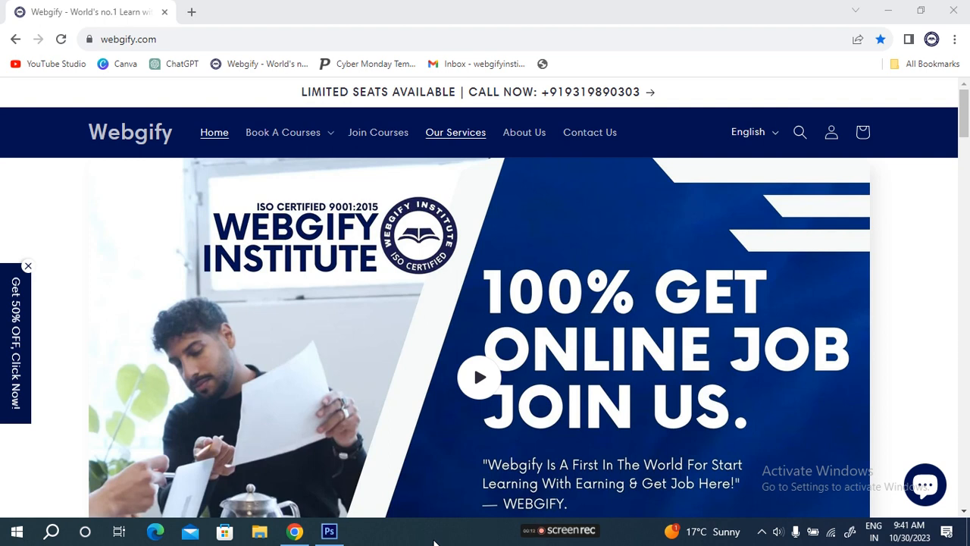
# Step: Switch to Photoshop and add a new empty layer above the background of the blank document
pyautogui.hotkey('alt', 'Tab')
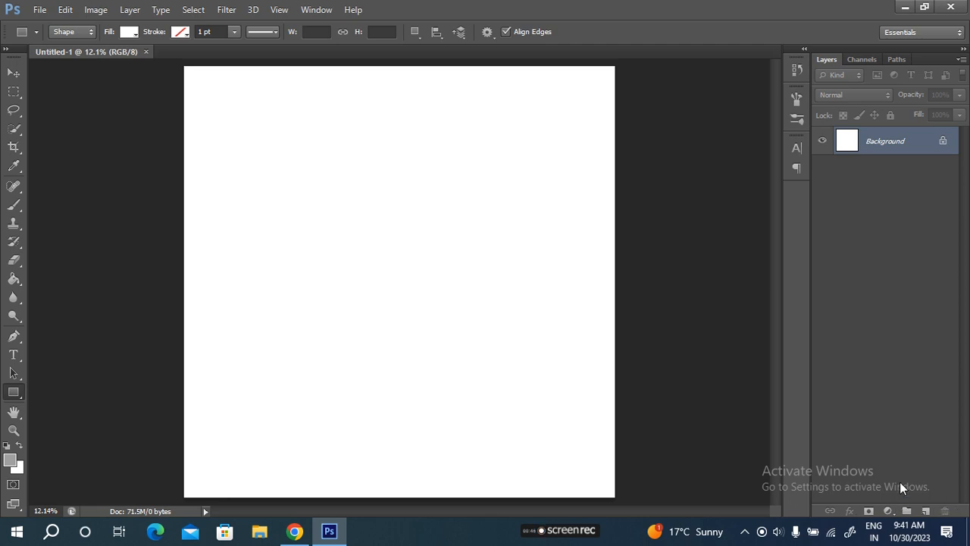
pyautogui.click(925, 511)
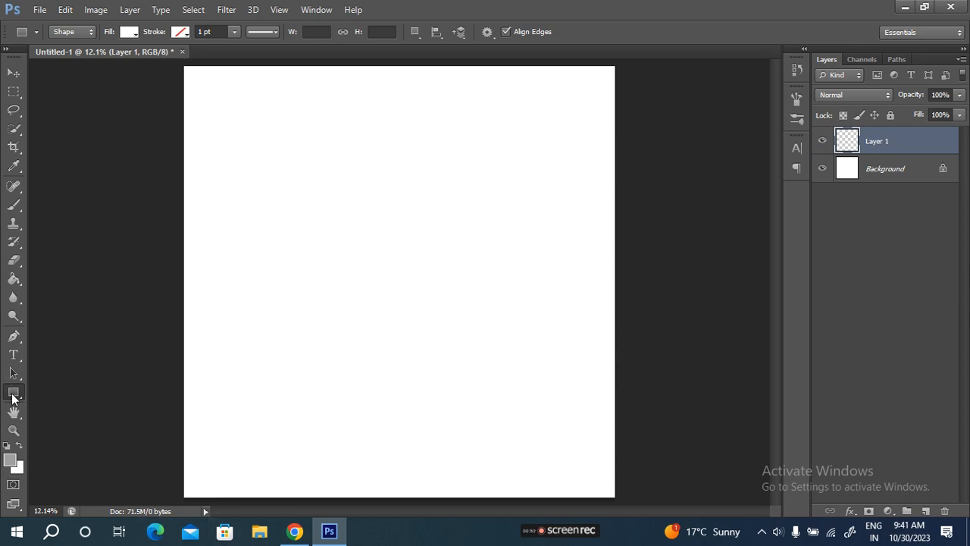
# Step: Draw a rectangle about 6212 × 1335 px across the upper part of the canvas and fill it with red
pyautogui.rightClick(11, 395)
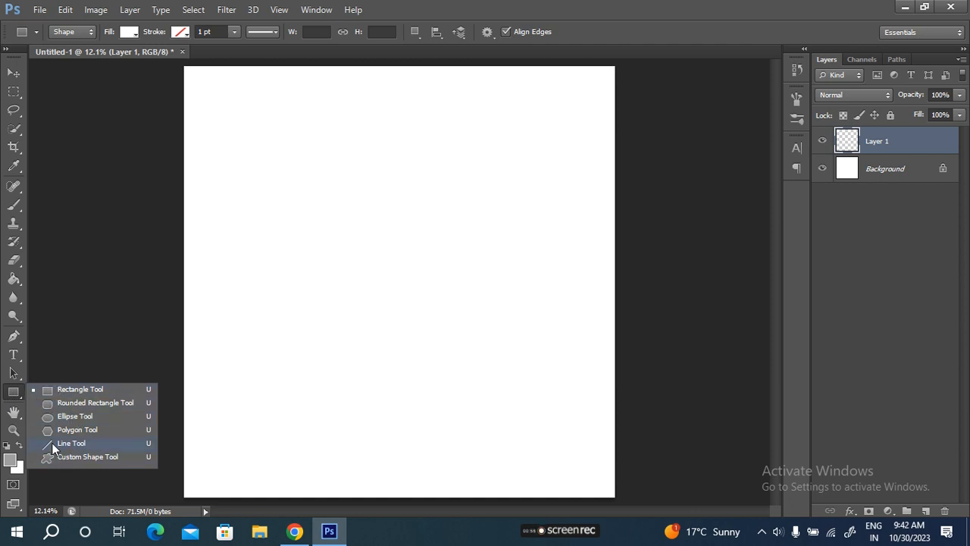
pyautogui.click(100, 391)
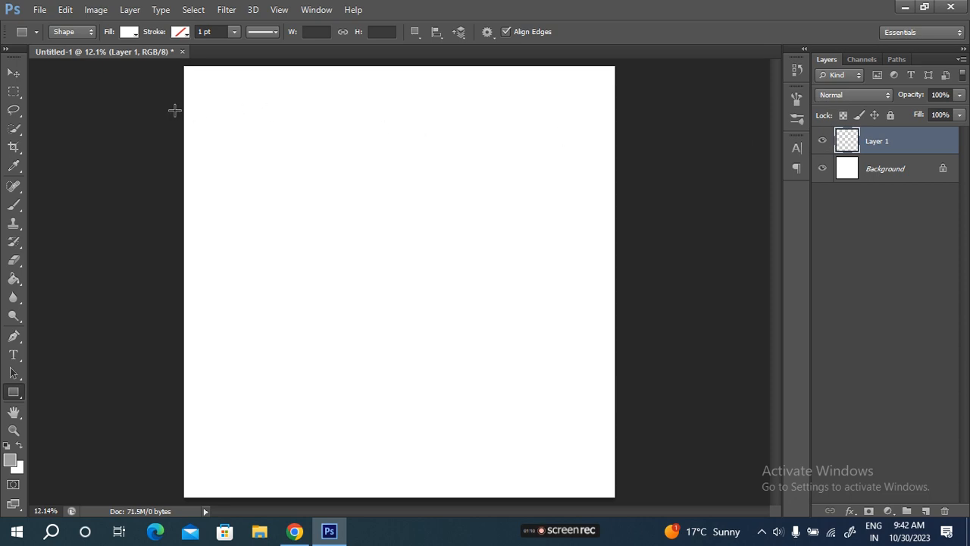
pyautogui.moveTo(149, 93); pyautogui.dragTo(683, 209)
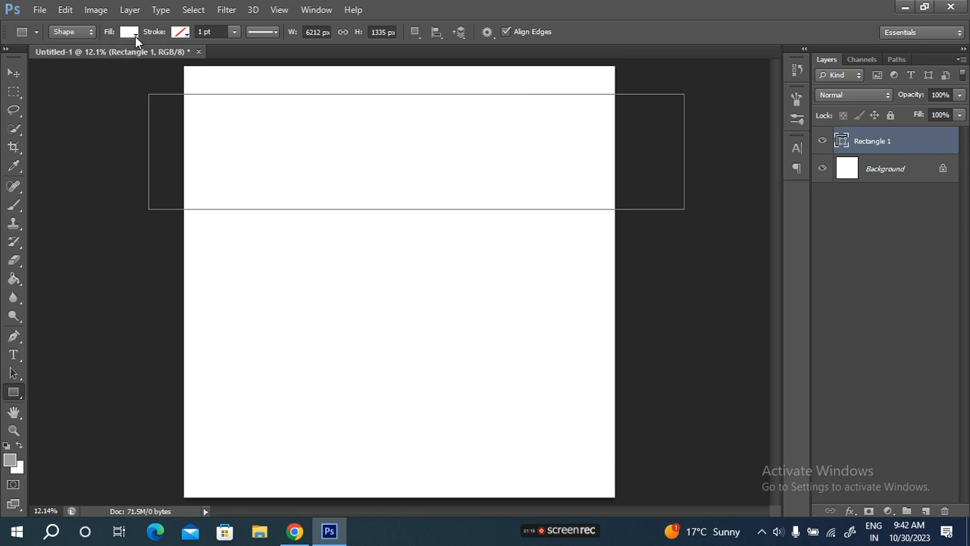
pyautogui.click(128, 33)
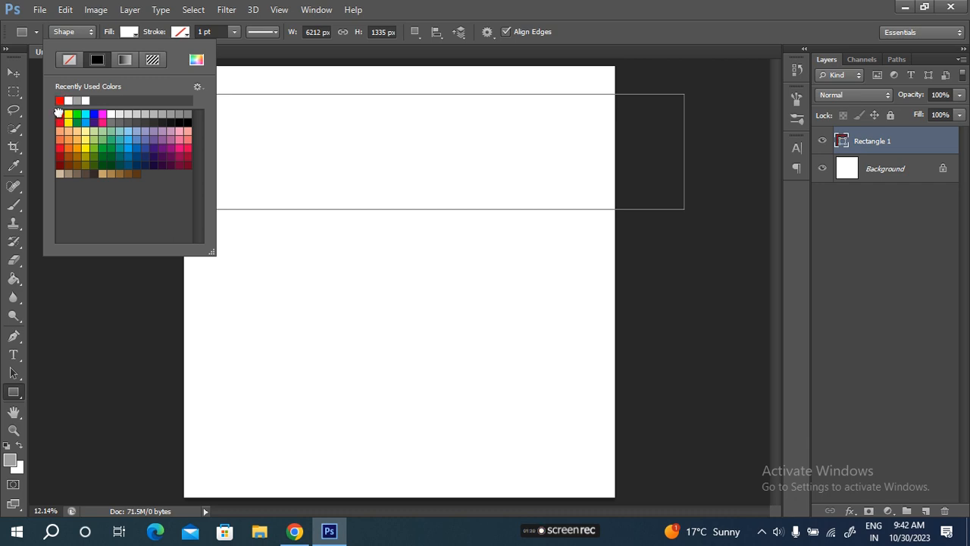
pyautogui.click(67, 101)
pyautogui.click(107, 34)
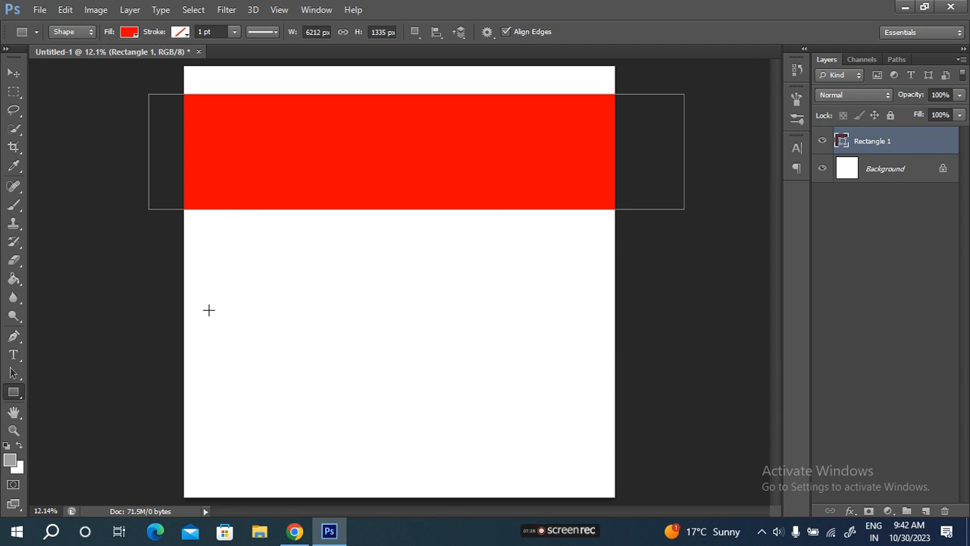
# Step: Draw three more red rectangles across the canvas, about 4984 × 1171, 6080 × 446 and 5001 × 784 px, stacking the last directly above Rectangle 1
pyautogui.moveTo(181, 298); pyautogui.dragTo(611, 398)
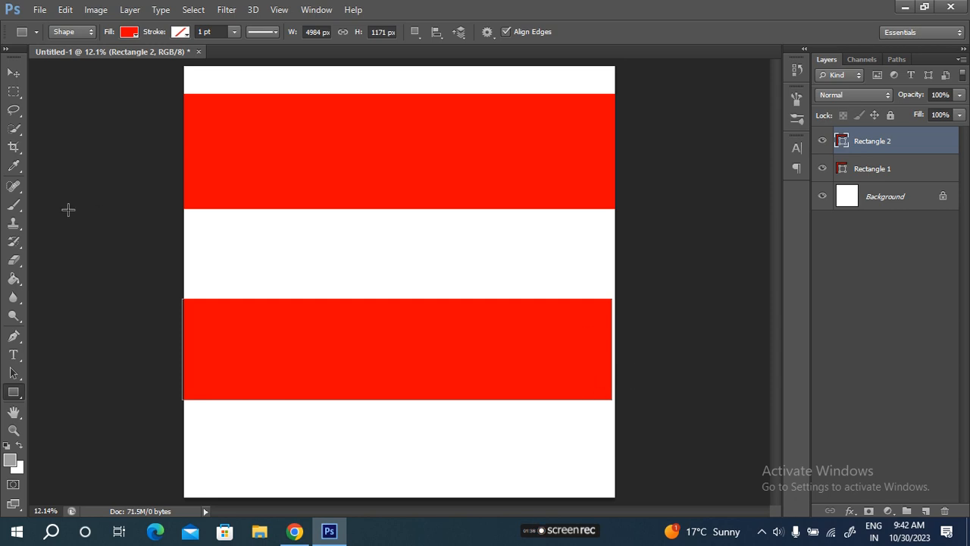
pyautogui.moveTo(152, 235); pyautogui.dragTo(675, 272)
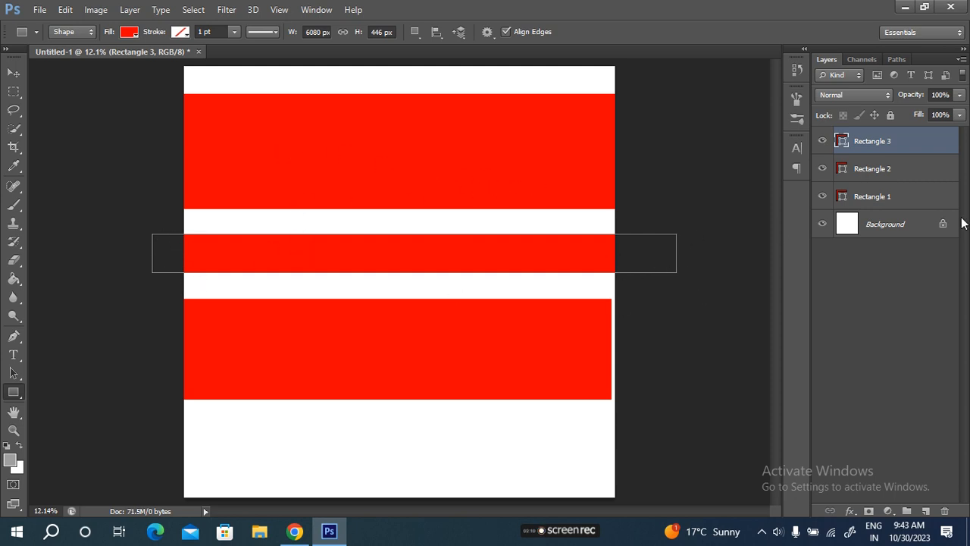
pyautogui.click(915, 197)
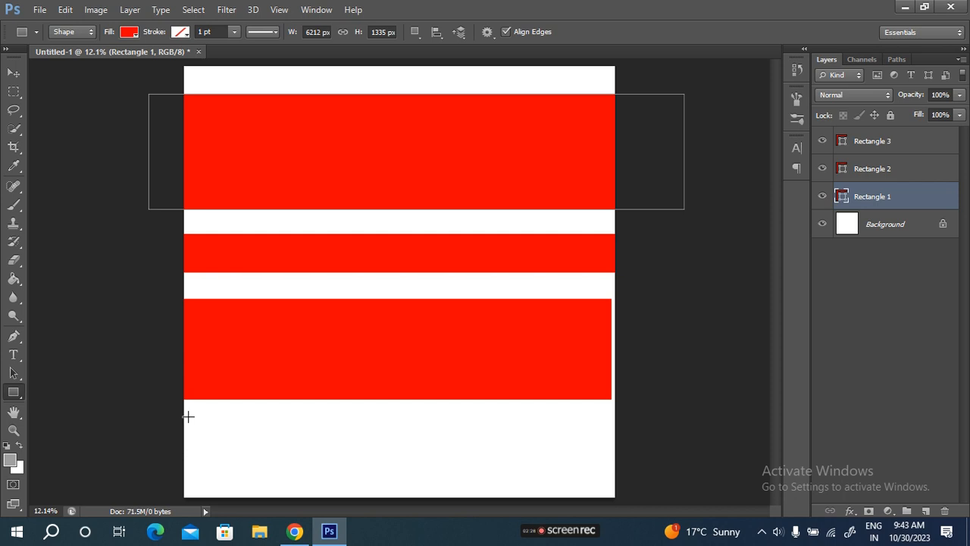
pyautogui.moveTo(226, 416); pyautogui.dragTo(610, 484)
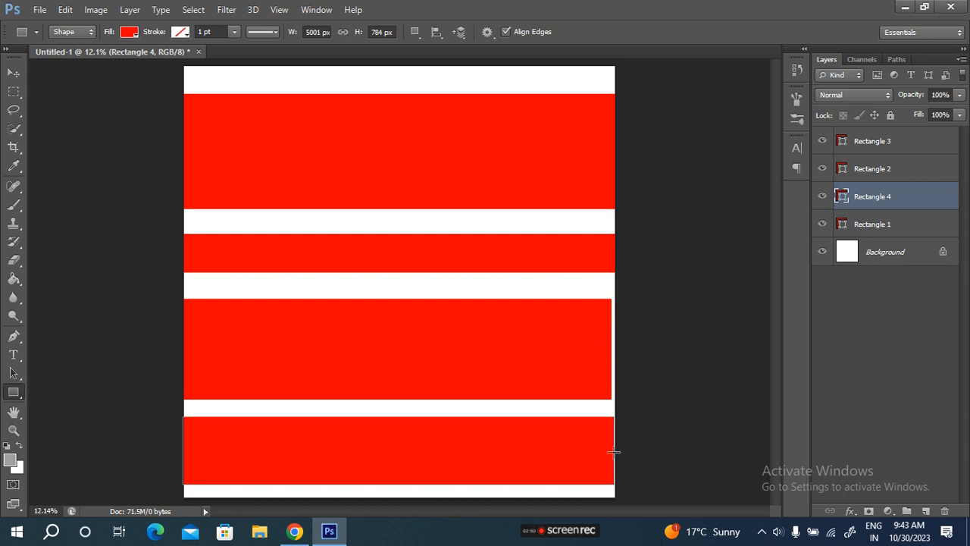
# Step: Examine up close how the right ends of the red rectangles meet the canvas edge
pyautogui.hotkey('ctrl', '+')
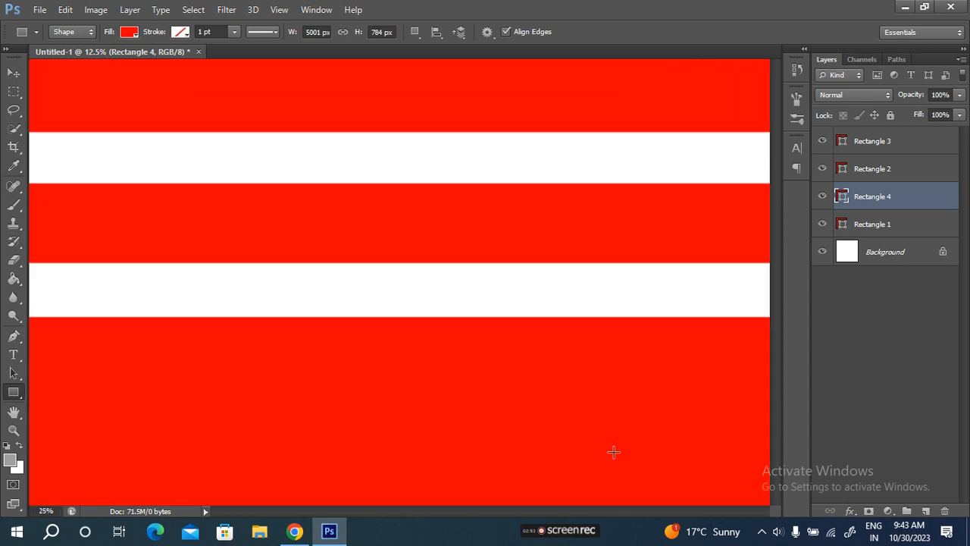
pyautogui.moveTo(775, 300); pyautogui.dragTo(772, 392)
pyautogui.moveTo(556, 510); pyautogui.dragTo(609, 508)
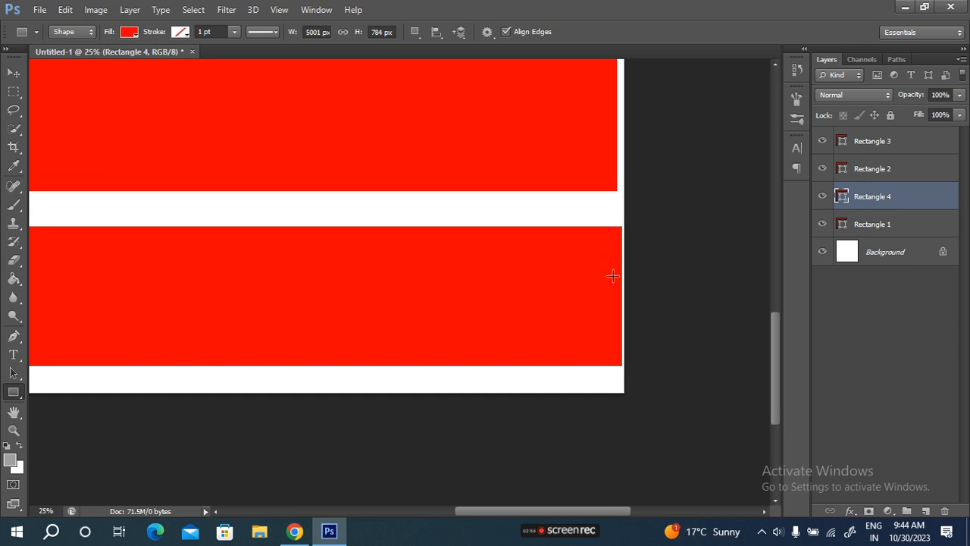
pyautogui.hotkey('ctrl', '+')
pyautogui.hotkey('ctrl', '+')
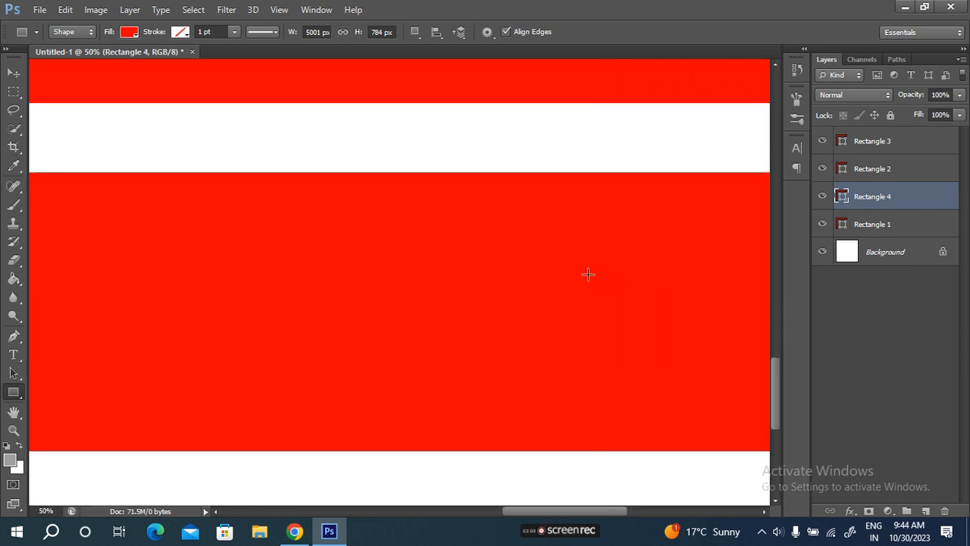
pyautogui.moveTo(531, 510); pyautogui.dragTo(573, 510)
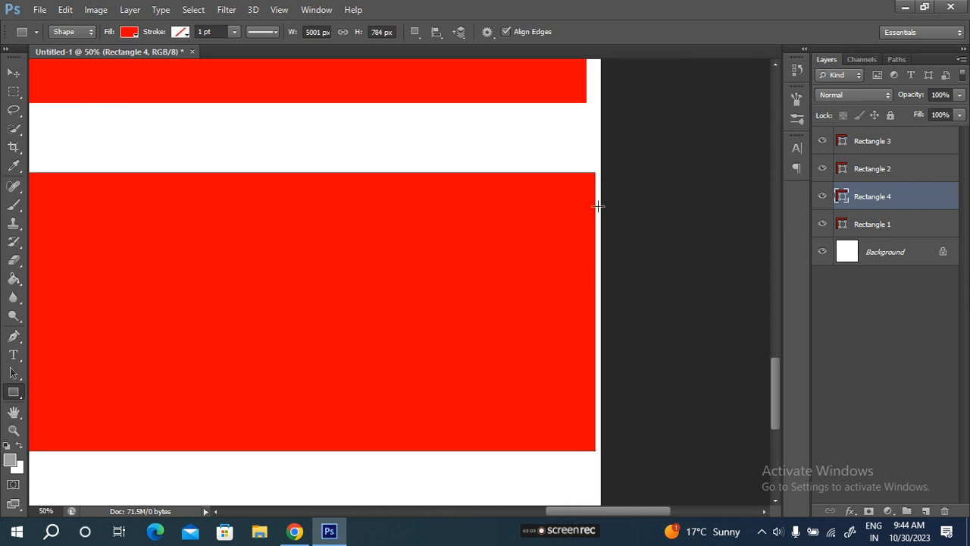
pyautogui.scroll(5, 634, 340)
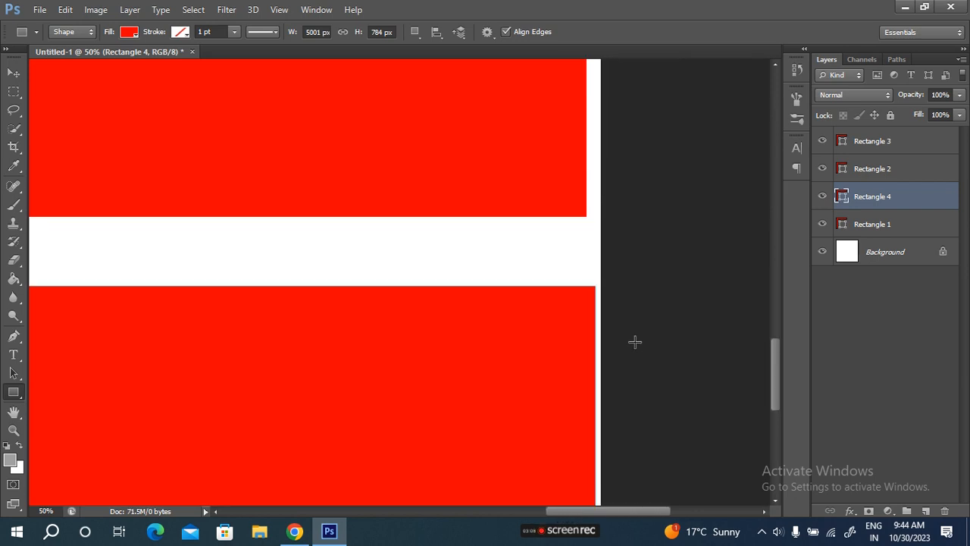
pyautogui.scroll(12, 634, 342)
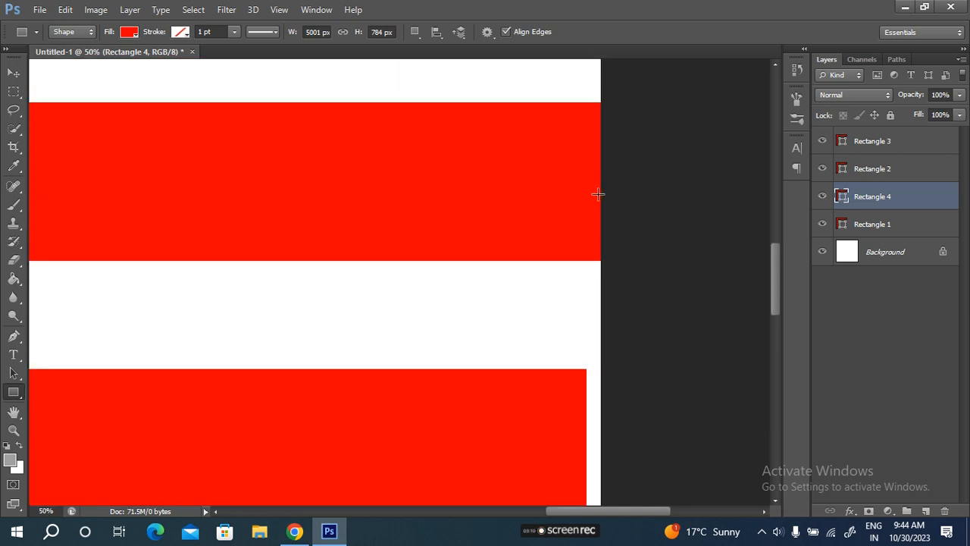
pyautogui.scroll(1, 596, 194)
pyautogui.hotkey('ctrl', '+')
pyautogui.hotkey('ctrl', '+')
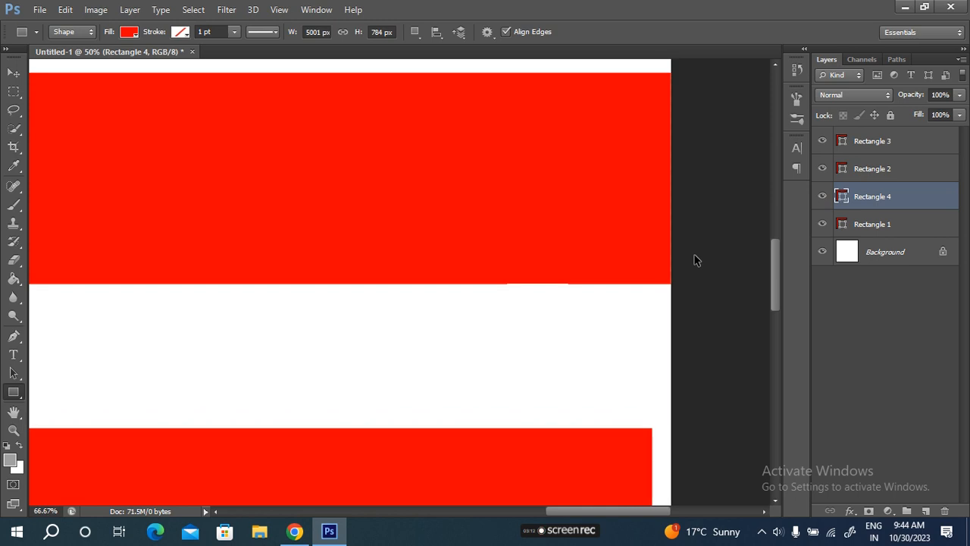
pyautogui.moveTo(653, 509); pyautogui.dragTo(706, 510)
pyautogui.scroll(6, 256, 301)
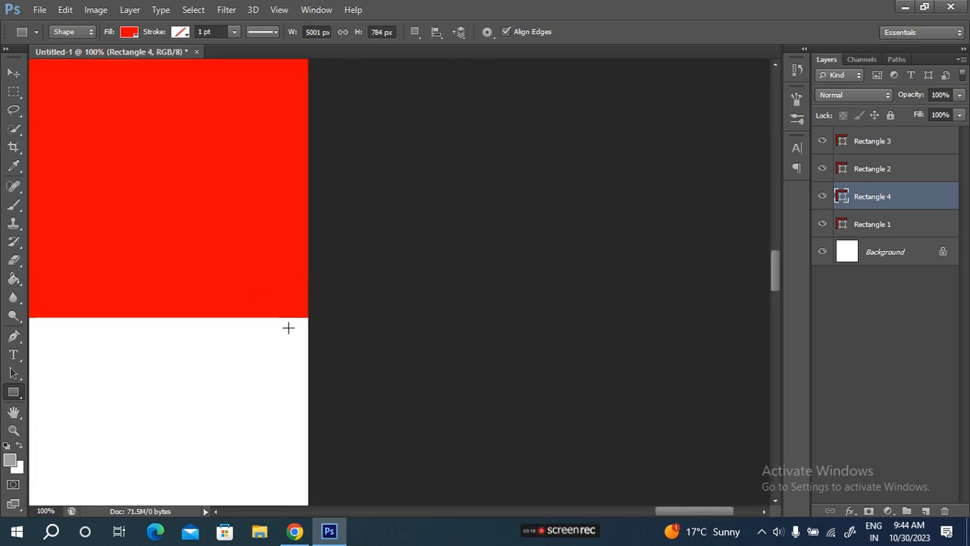
pyautogui.scroll(-18, 289, 246)
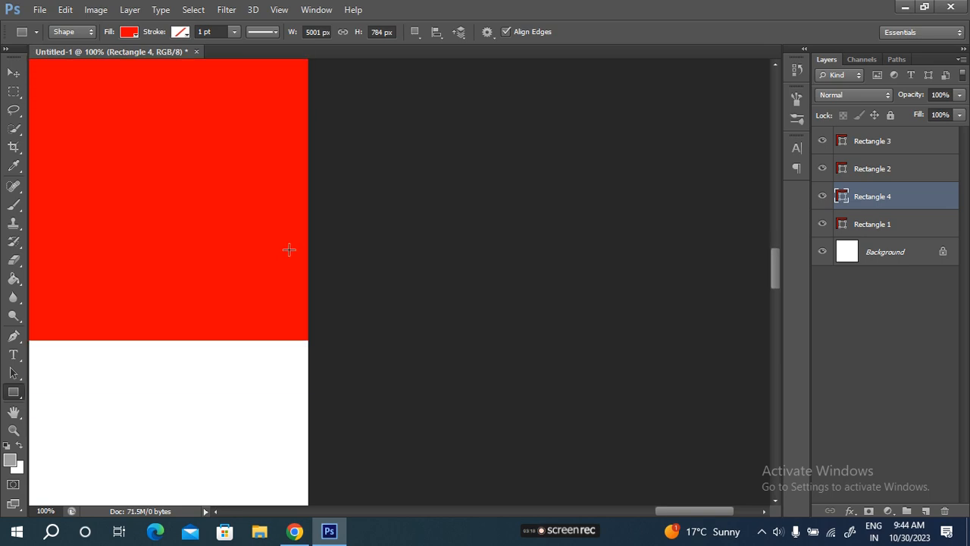
pyautogui.scroll(-15, 334, 352)
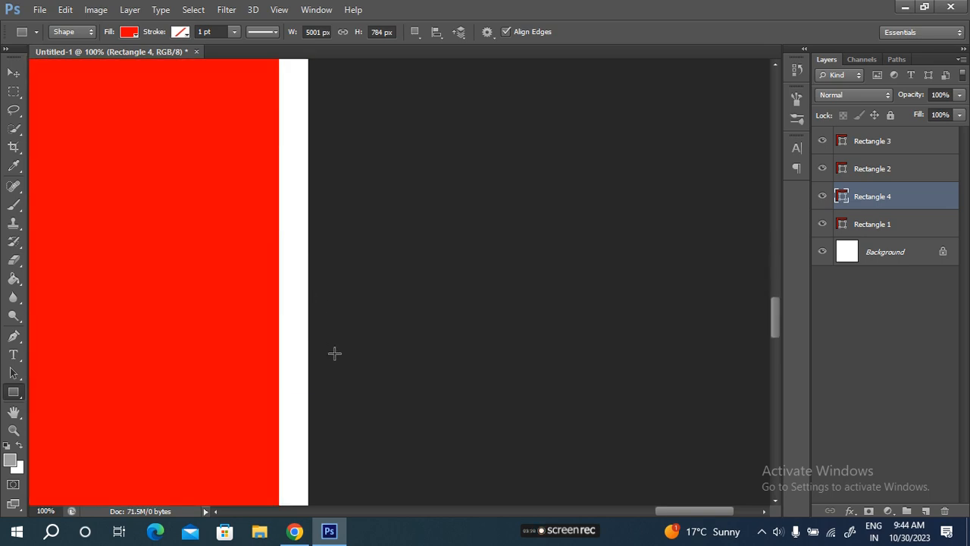
pyautogui.scroll(-15, 343, 366)
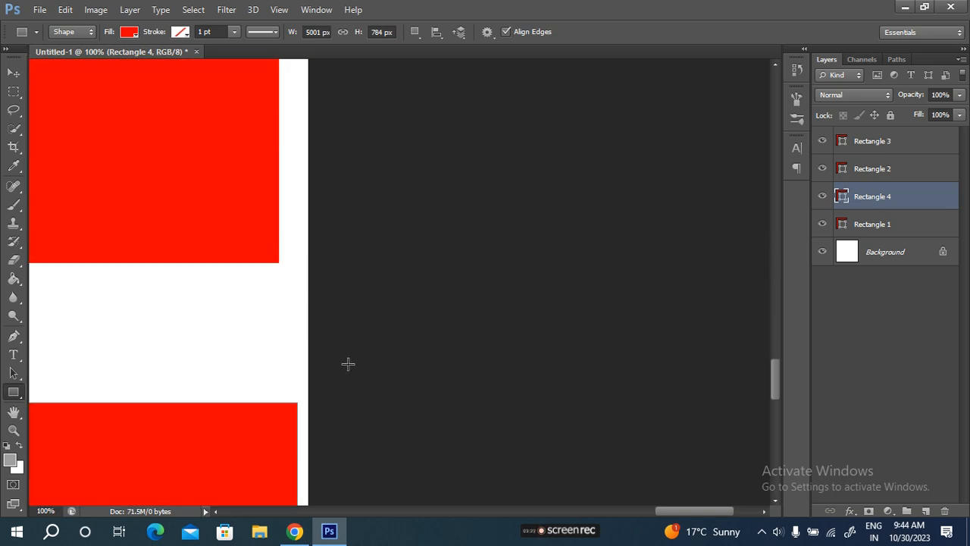
pyautogui.scroll(-15, 348, 365)
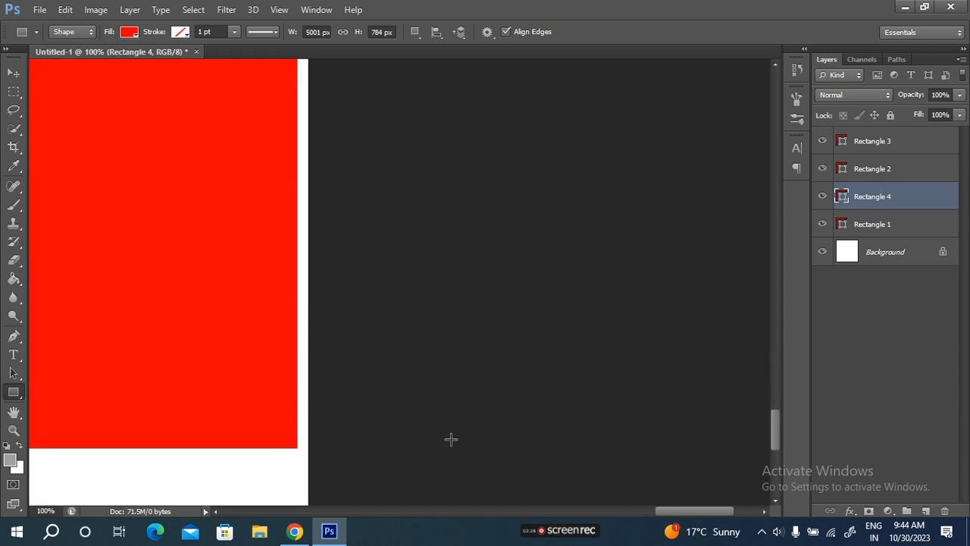
pyautogui.hotkey('ctrl', '-')
pyautogui.hotkey('ctrl', '0')
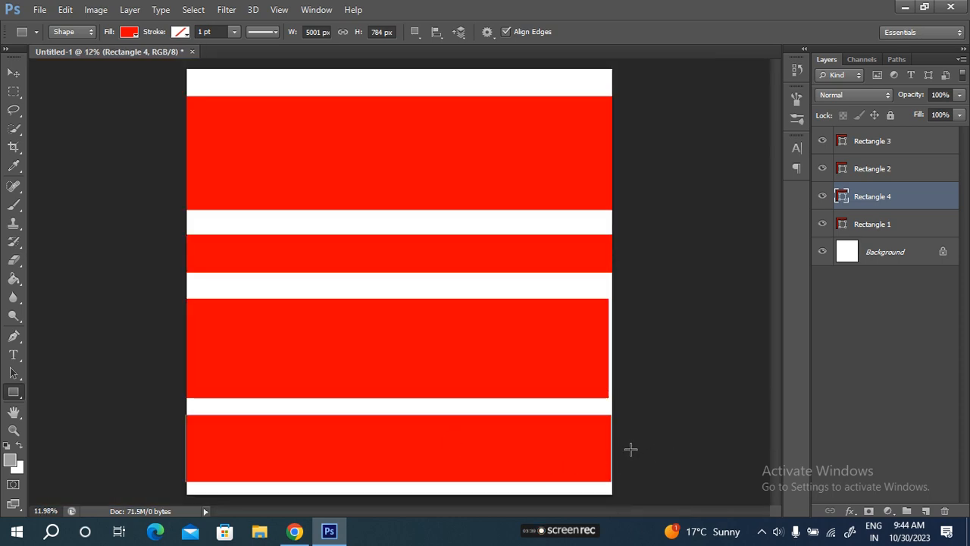
pyautogui.hotkey('ctrl', '-')
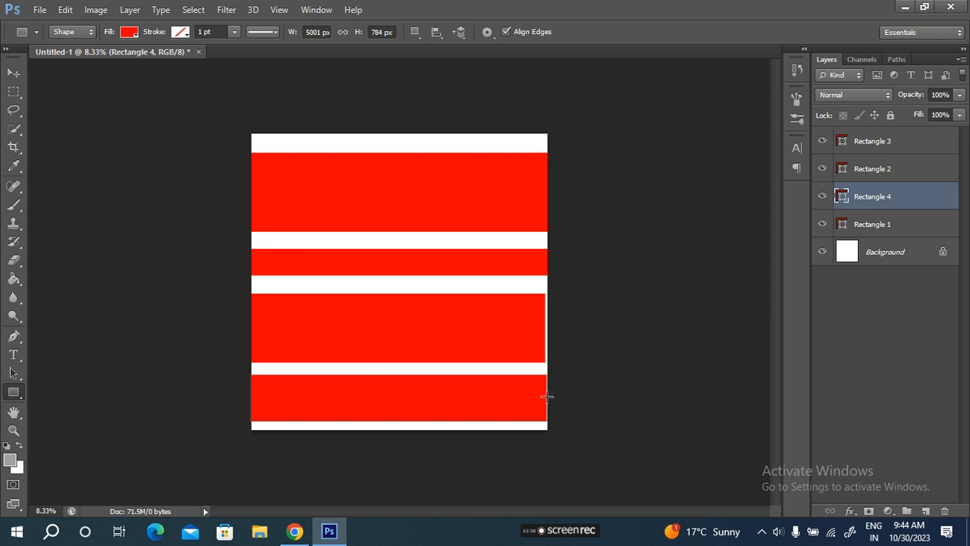
pyautogui.hotkey('ctrl', '0')
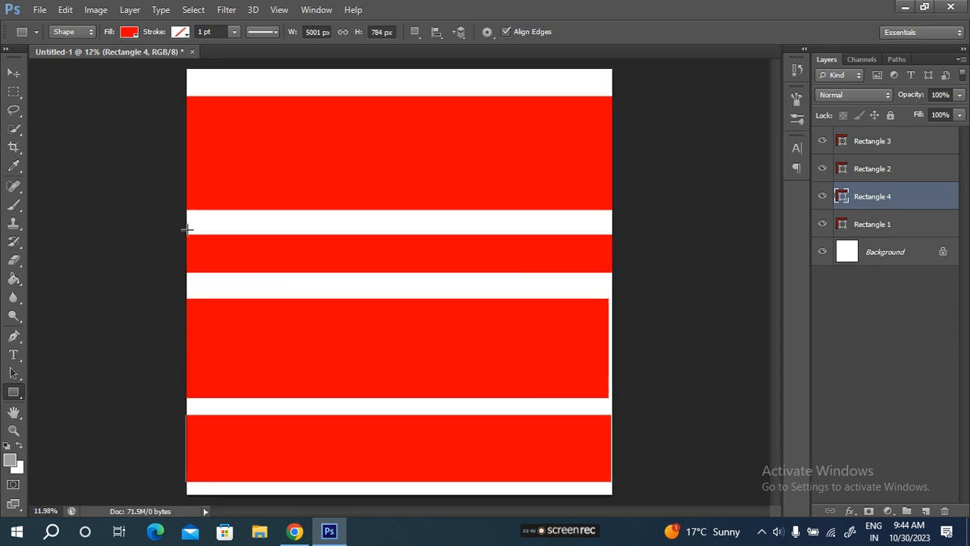
# Step: Draw a thin red rectangle about 5952 × 143 px in the gap below the uppermost band and select the Rectangle 3 layer
pyautogui.moveTo(146, 215); pyautogui.dragTo(651, 225)
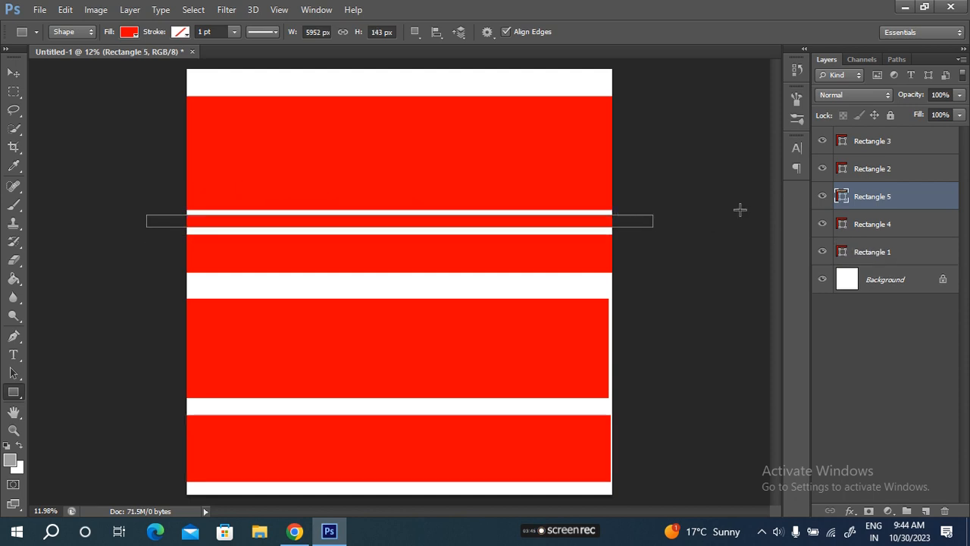
pyautogui.click(859, 142)
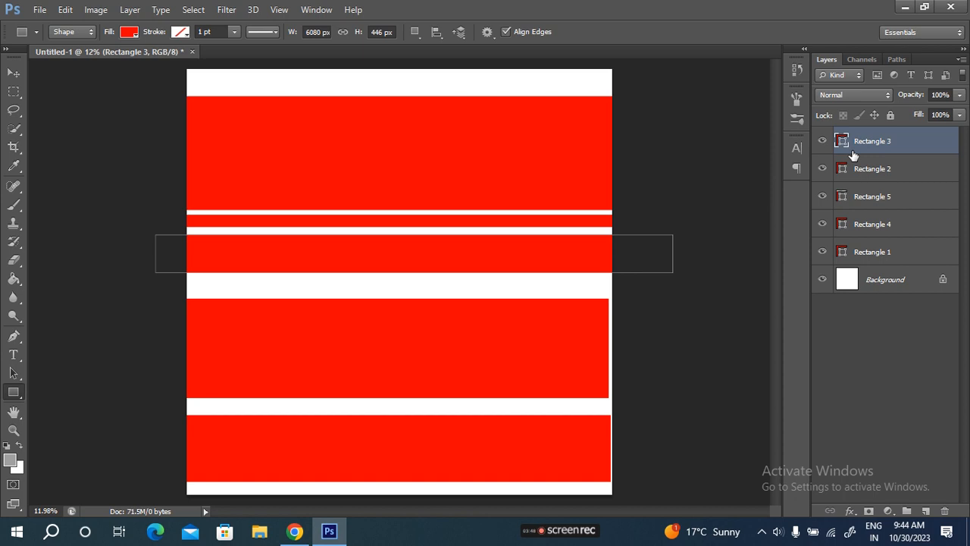
# Step: Undo all the drawn rectangles and the added layer, back to the blank background
pyautogui.hotkey('ctrl', 'alt', 'z')
pyautogui.hotkey('ctrl', 'alt', 'z')
pyautogui.hotkey('ctrl', 'alt', 'z')
pyautogui.hotkey('ctrl', 'alt', 'z')
pyautogui.hotkey('ctrl', 'alt', 'z')
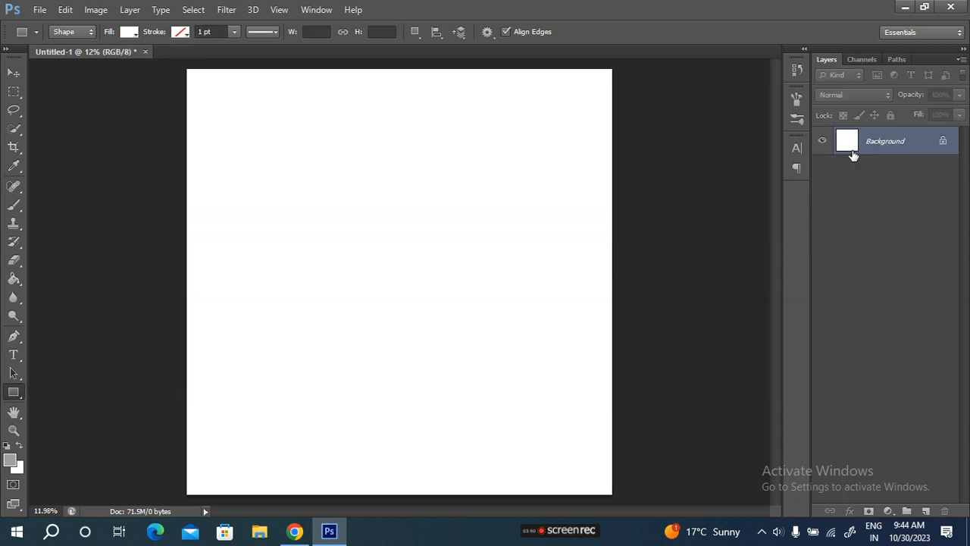
# Step: Draw two red rectangles in the lower part of the canvas, about 1837 × 1186 px and, to its right, about 1495 × 2730 px
pyautogui.rightClick(17, 392)
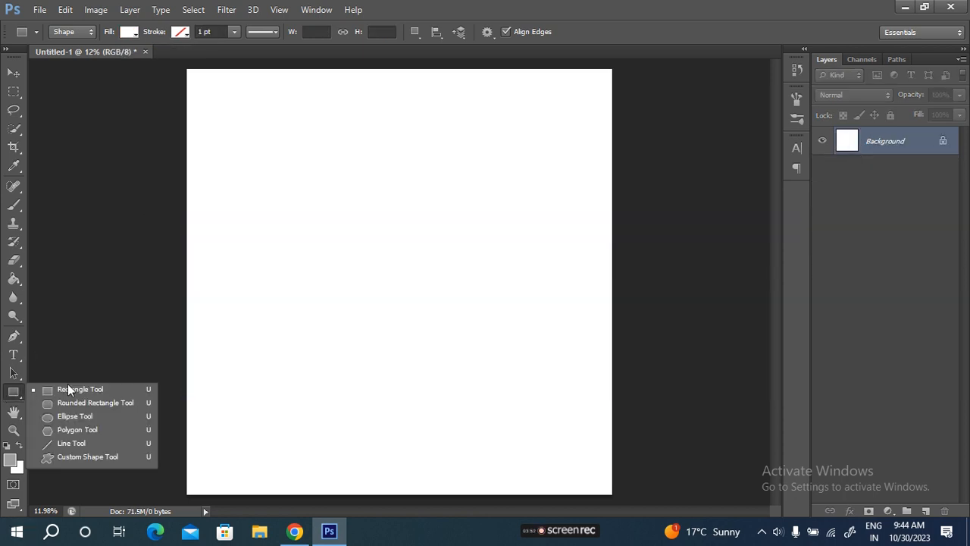
pyautogui.click(79, 389)
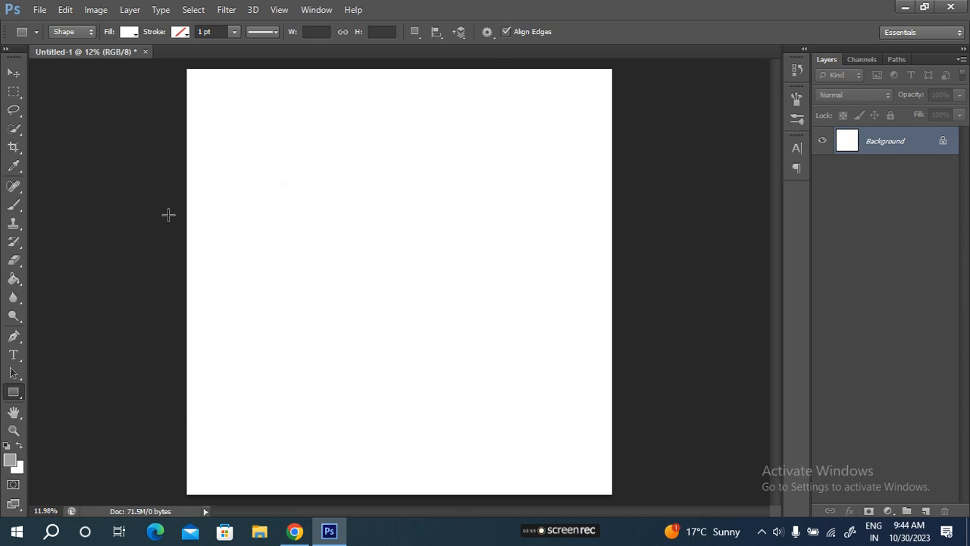
pyautogui.moveTo(233, 322); pyautogui.dragTo(389, 423)
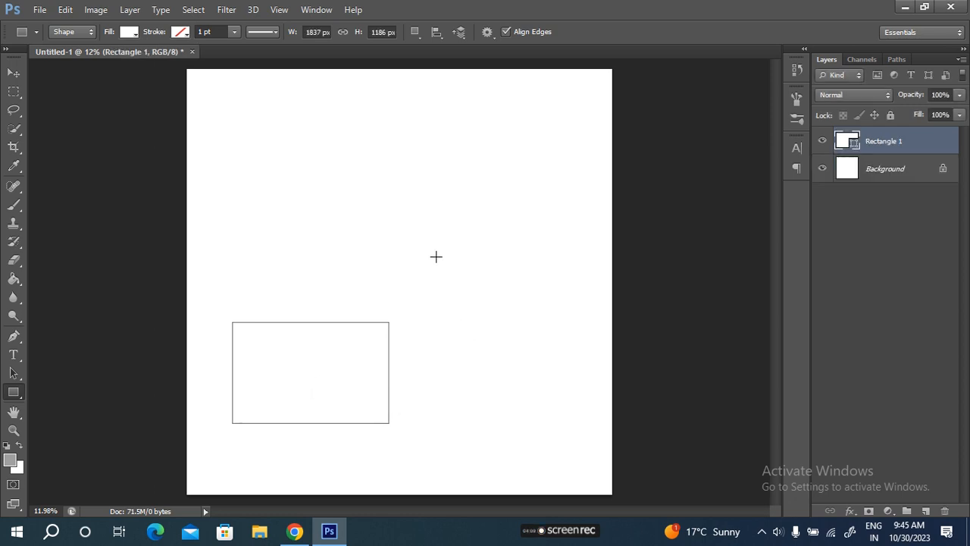
pyautogui.click(128, 34)
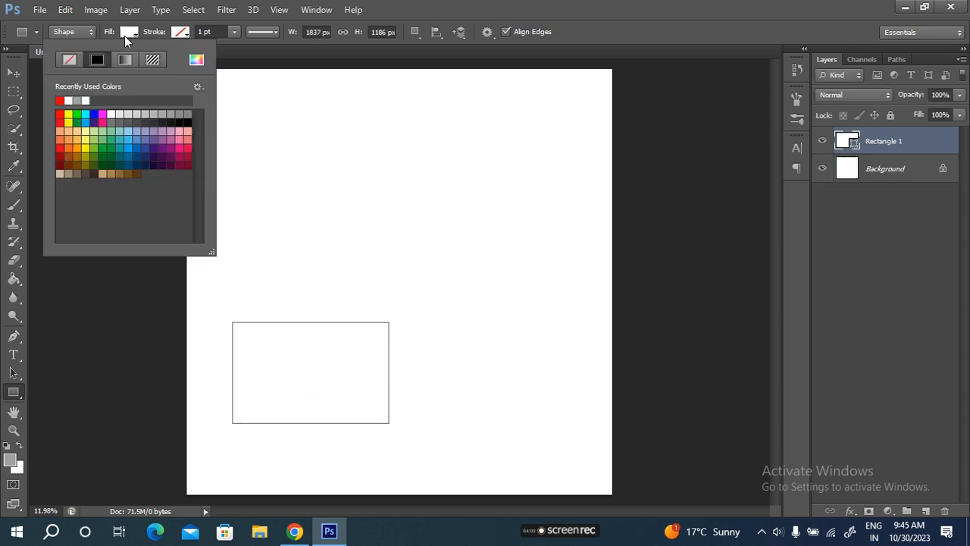
pyautogui.click(61, 101)
pyautogui.moveTo(429, 258); pyautogui.dragTo(557, 489)
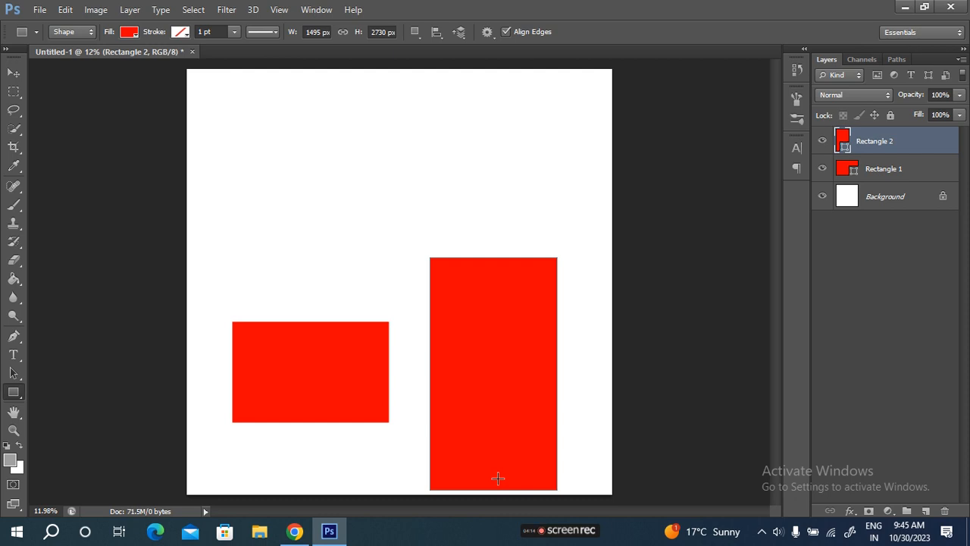
# Step: Undo both red rectangles so that only the blank background remains
pyautogui.hotkey('ctrl', 'alt', 'z')
pyautogui.hotkey('ctrl', 'alt', 'z')
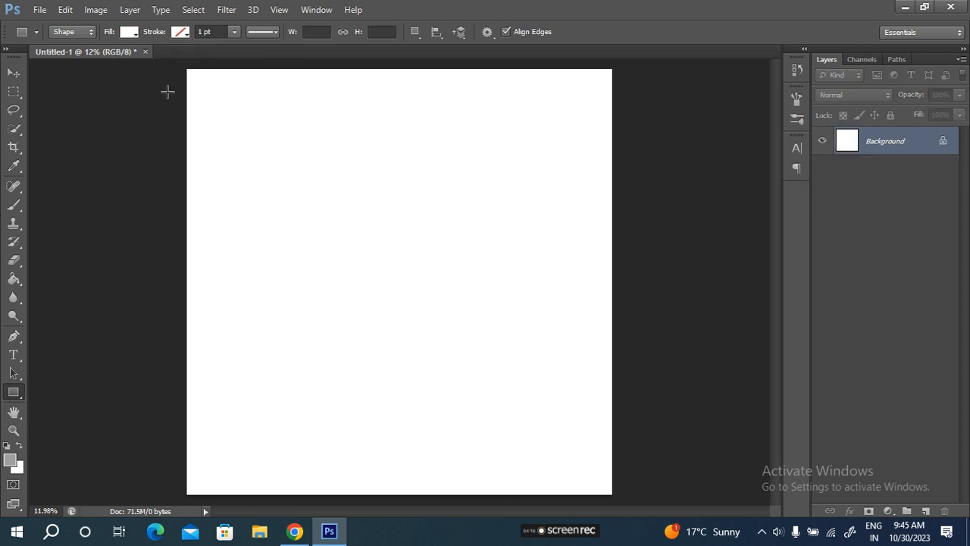
# Step: Draw a wide rectangle about 7255 × 602 px across the upper part of the canvas and fill it with red
pyautogui.moveTo(125, 101); pyautogui.dragTo(740, 152)
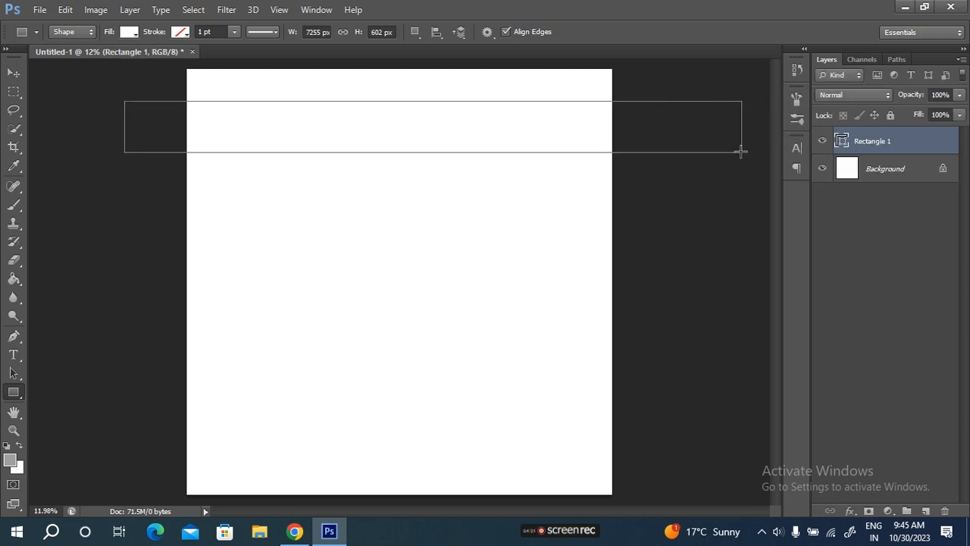
pyautogui.click(128, 32)
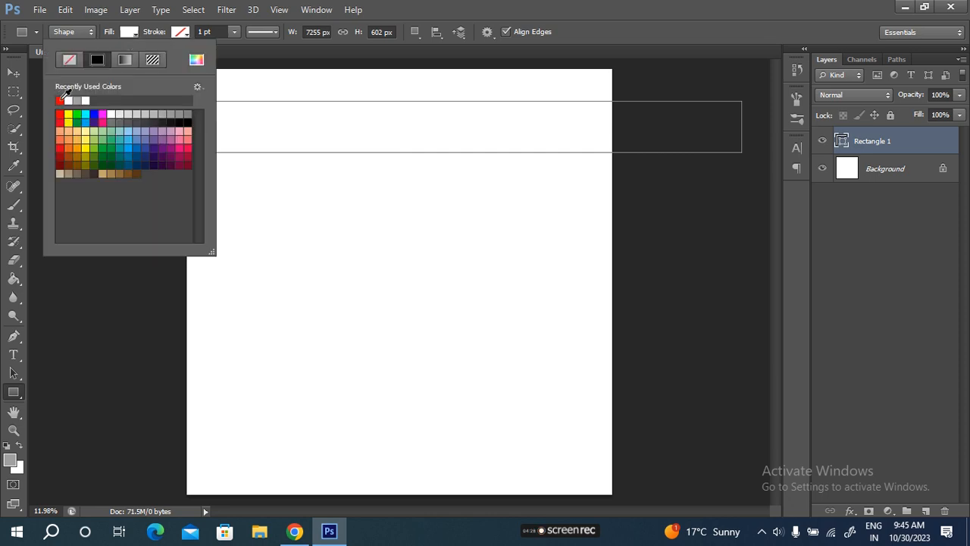
pyautogui.click(60, 100)
pyautogui.click(110, 33)
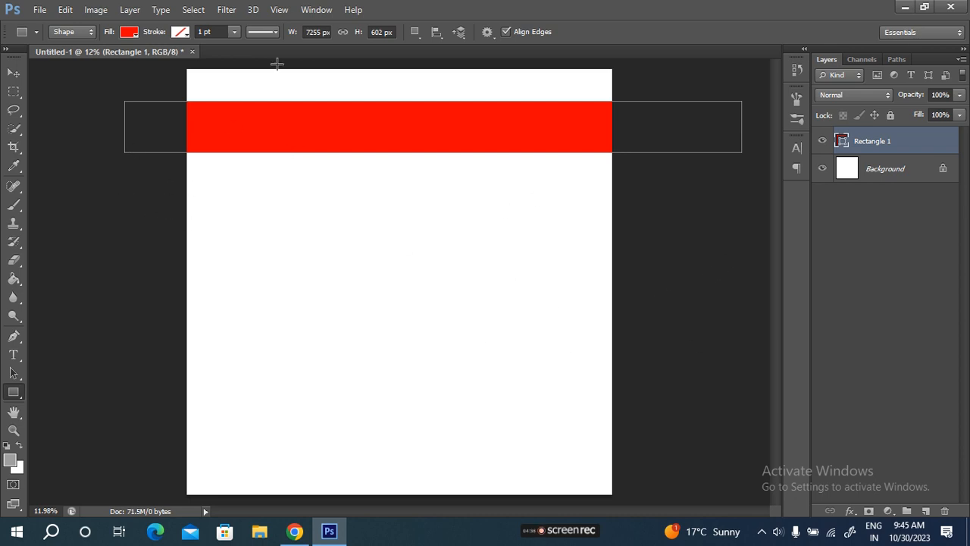
# Step: Change the rectangle's fill to blue, trying yellow in between
pyautogui.click(129, 31)
pyautogui.click(93, 113)
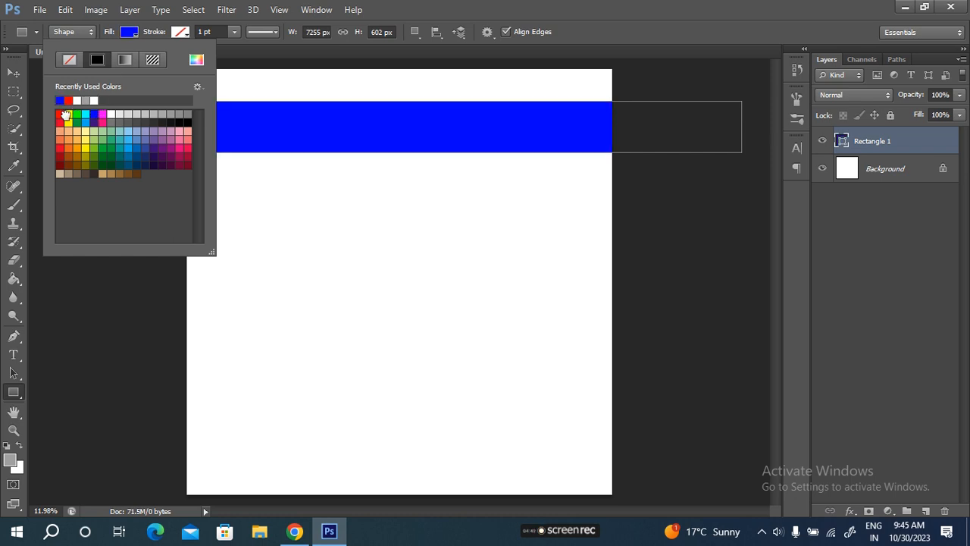
pyautogui.click(69, 115)
pyautogui.click(94, 113)
pyautogui.click(111, 31)
# Step: Give the blue rectangle a yellow stroke 27 pt wide
pyautogui.click(179, 33)
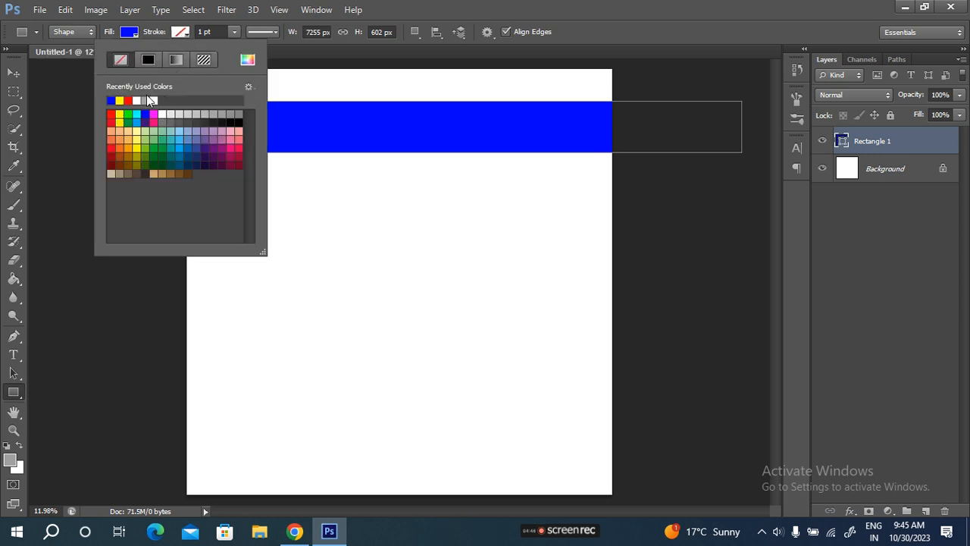
pyautogui.click(122, 102)
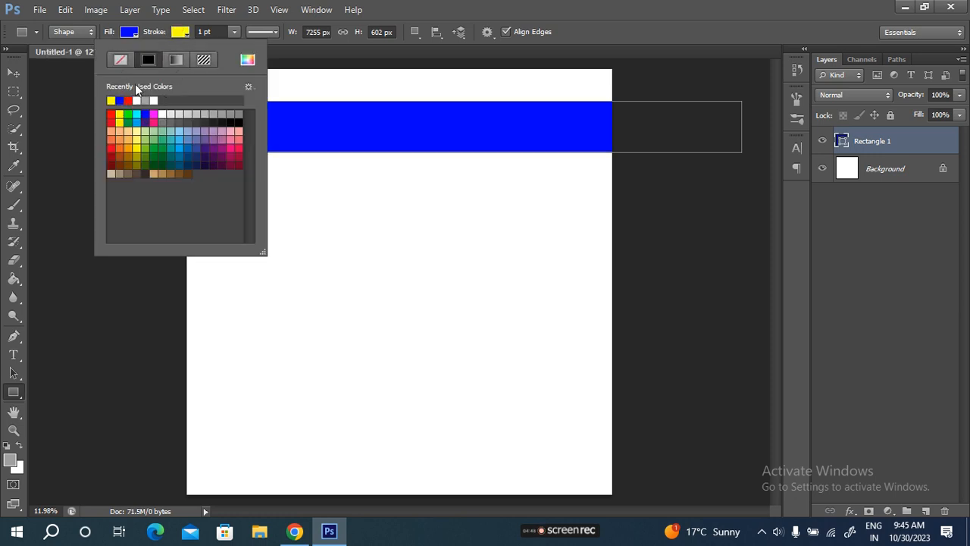
pyautogui.click(149, 40)
pyautogui.moveTo(149, 38); pyautogui.dragTo(159, 36)
# Step: Move the blue rectangle down to the middle of the canvas and back up across its upper part
pyautogui.click(14, 72)
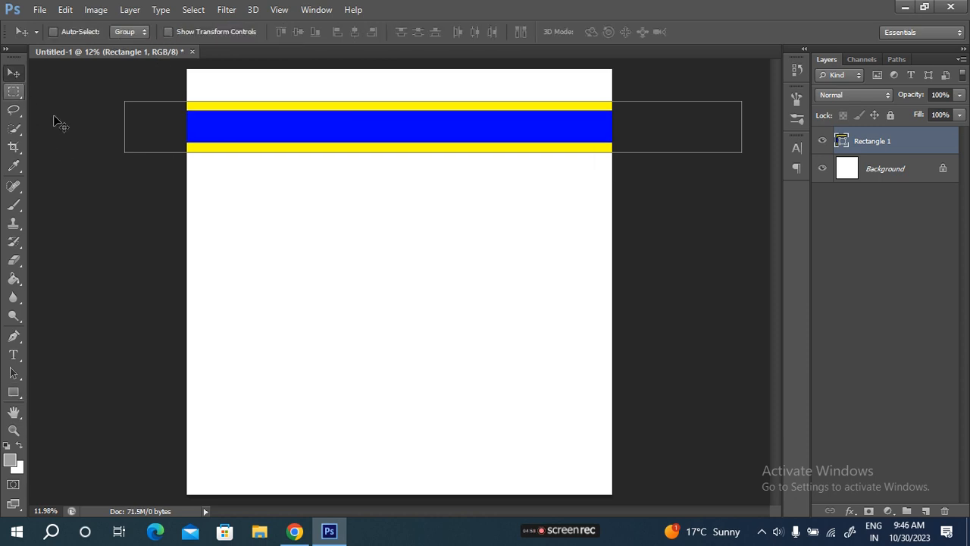
pyautogui.moveTo(435, 131); pyautogui.dragTo(581, 244)
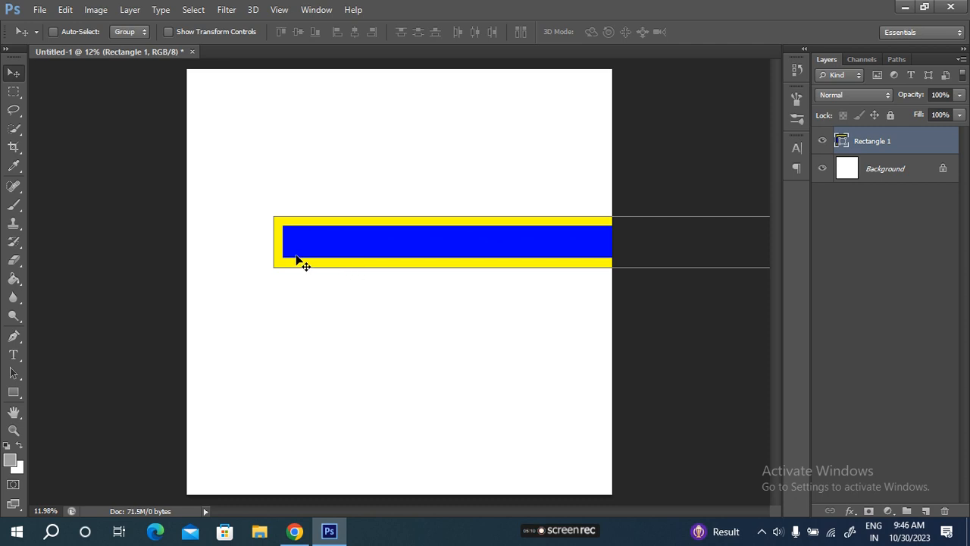
pyautogui.moveTo(554, 241); pyautogui.dragTo(409, 140)
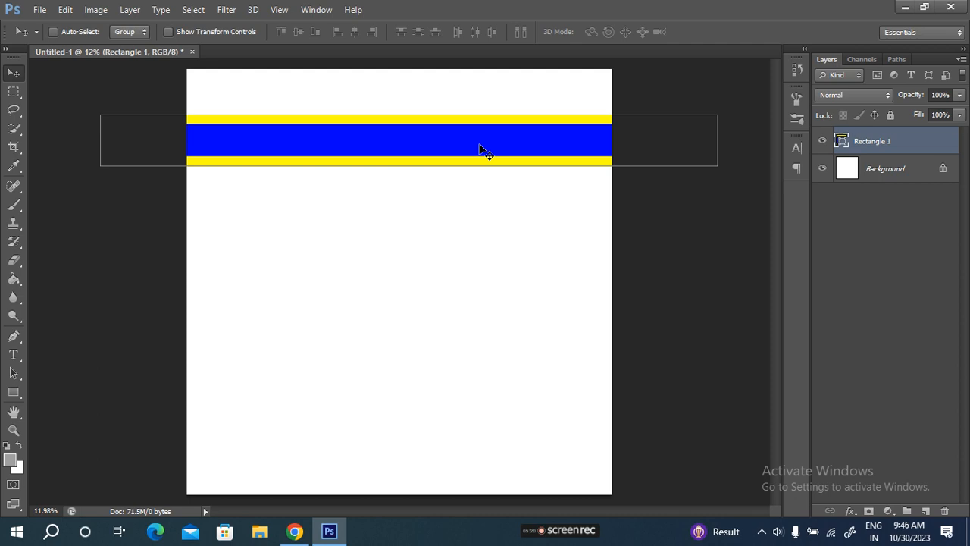
# Step: Free-transform the blue rectangle to about 95.5% width and 133.4% height and apply the change
pyautogui.hotkey('ctrl', 't')
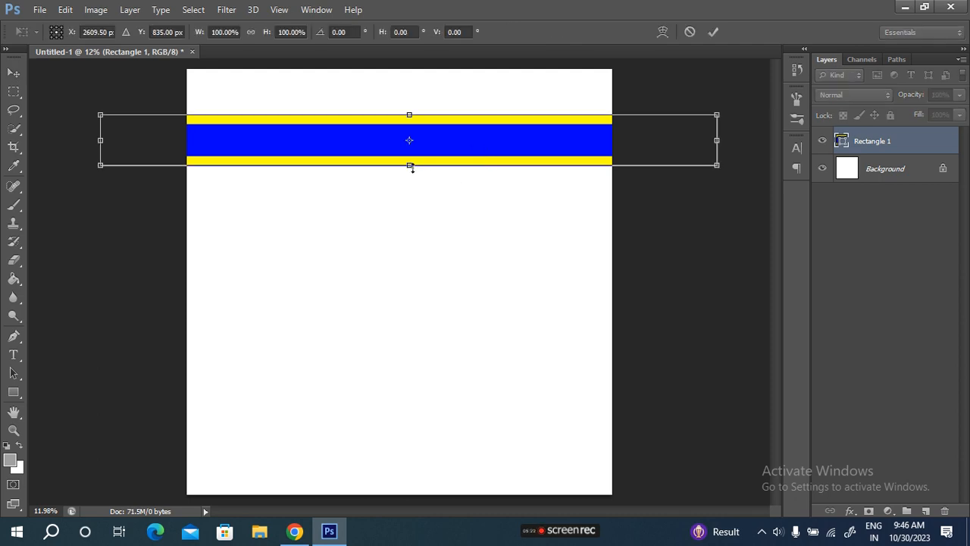
pyautogui.moveTo(409, 165); pyautogui.dragTo(409, 213)
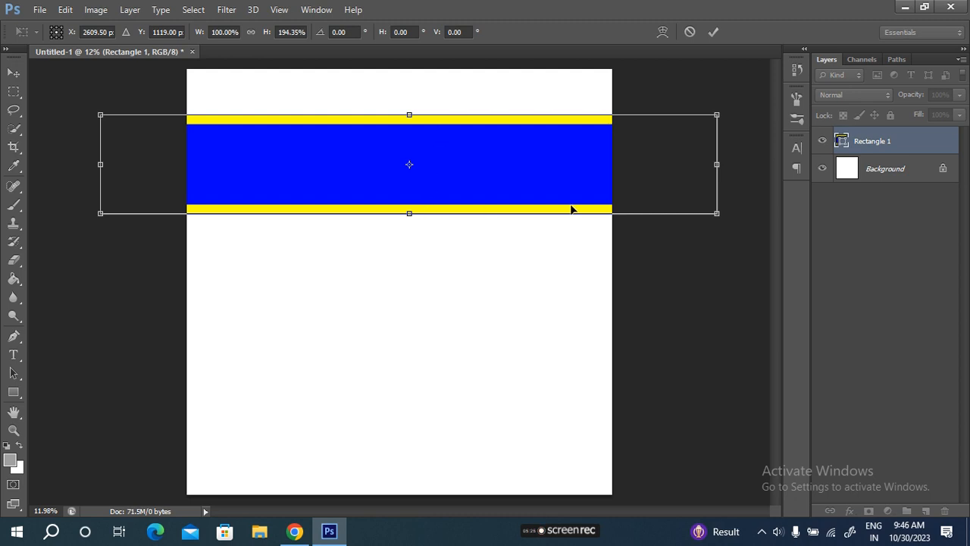
pyautogui.moveTo(718, 164); pyautogui.dragTo(689, 165)
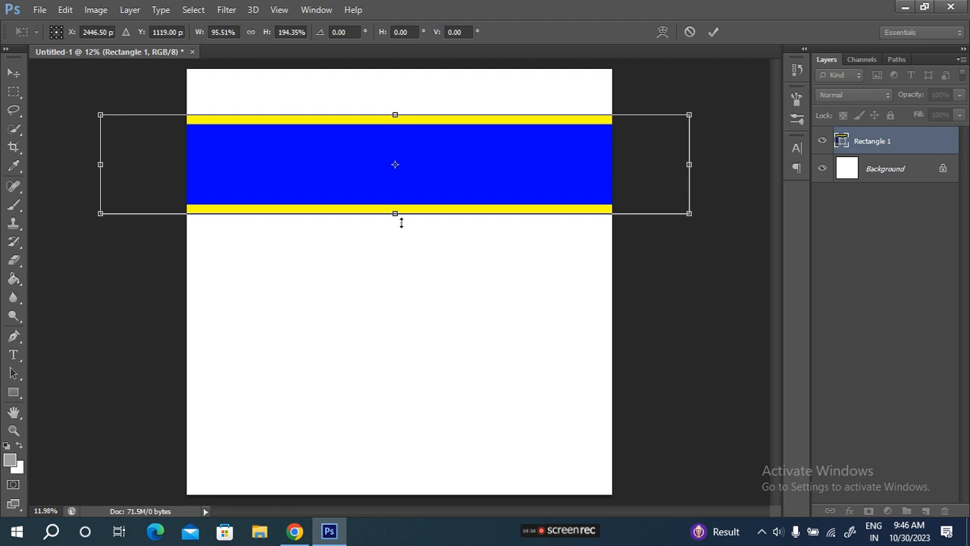
pyautogui.moveTo(395, 215); pyautogui.dragTo(406, 183)
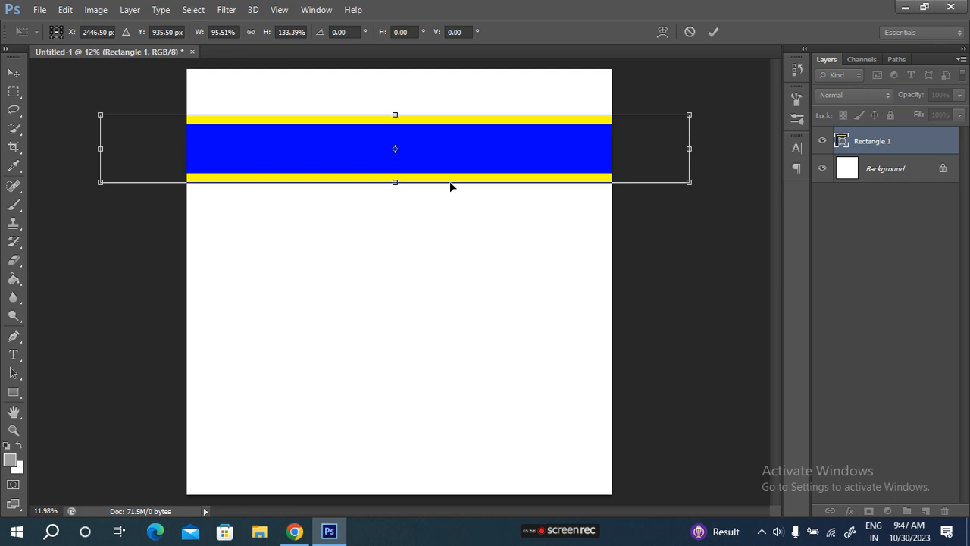
pyautogui.click(713, 32)
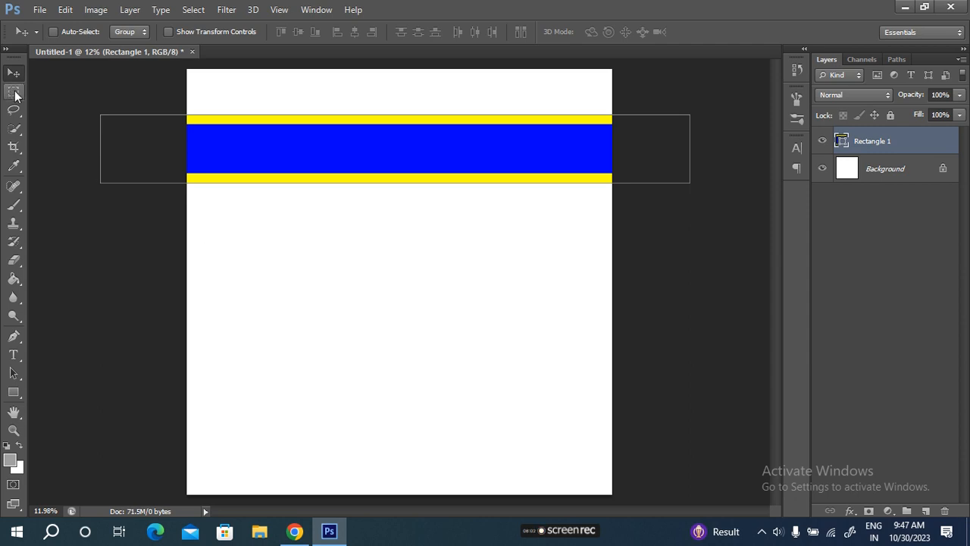
# Step: Draw a second blue rectangle about 6036 × 819 px below the first and move it up over the first band
pyautogui.click(14, 392)
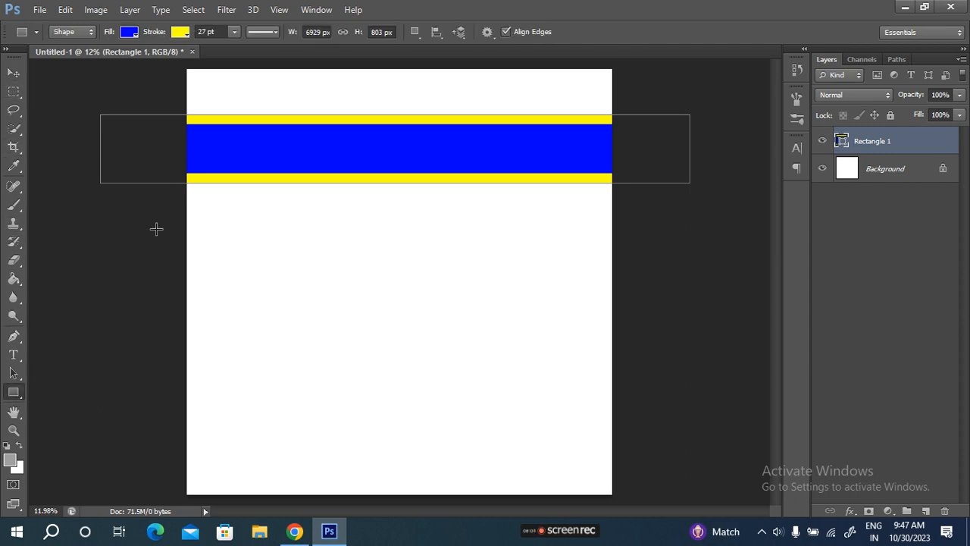
pyautogui.moveTo(166, 192); pyautogui.dragTo(679, 262)
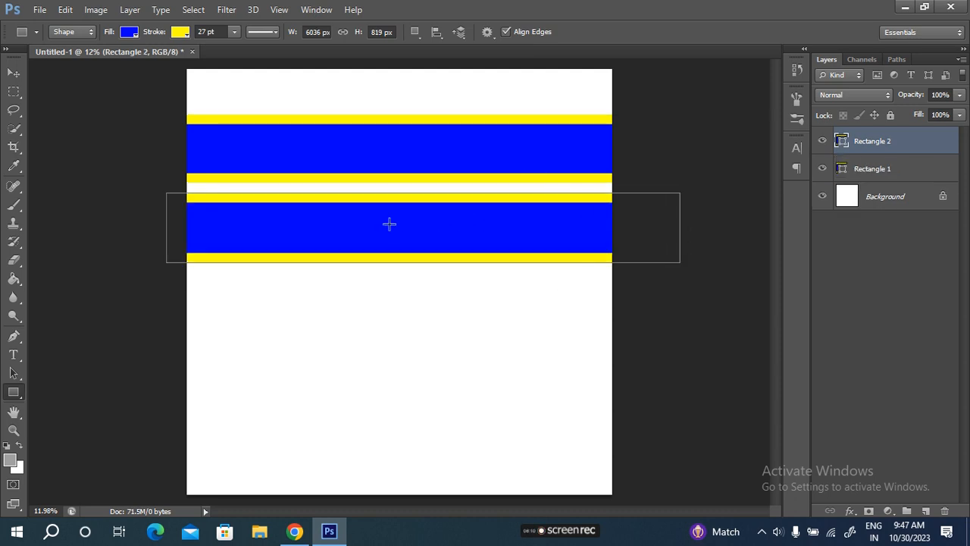
pyautogui.press('v')
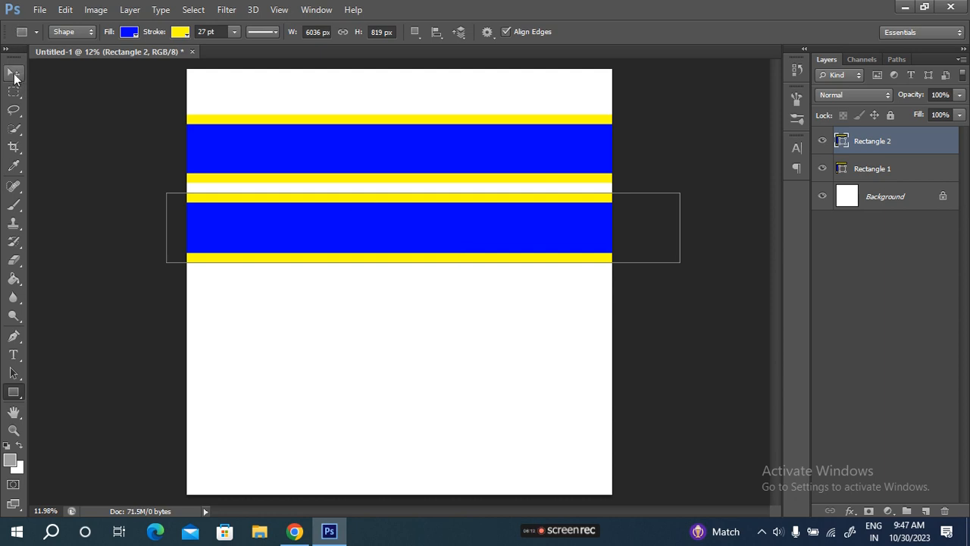
pyautogui.moveTo(385, 232); pyautogui.dragTo(422, 162)
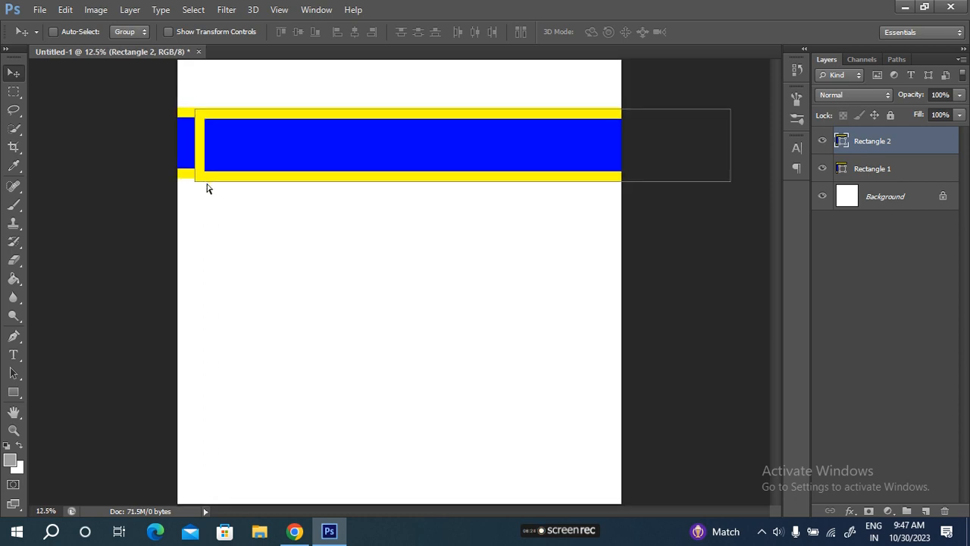
# Step: Delete the Rectangle 2 layer
pyautogui.hotkey('ctrl', '+')
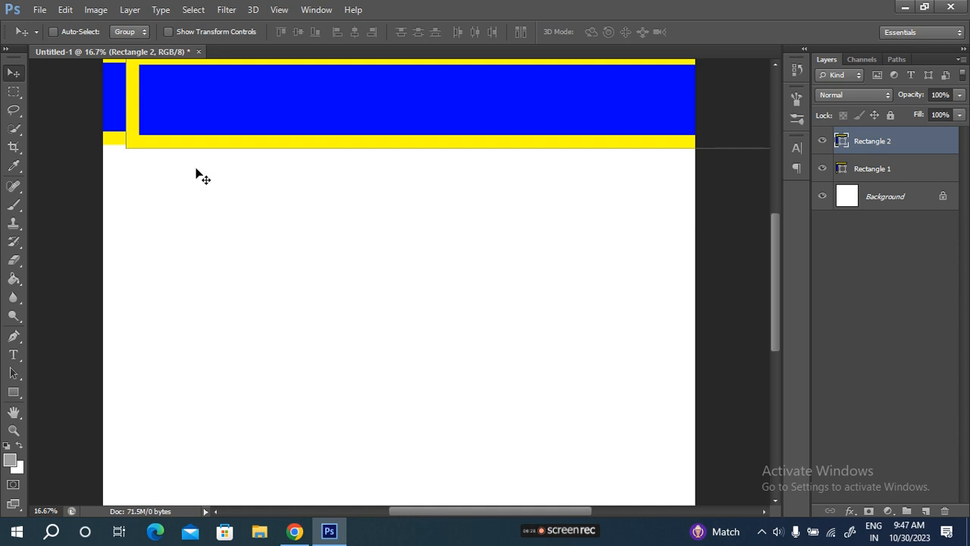
pyautogui.hotkey('ctrl', '0')
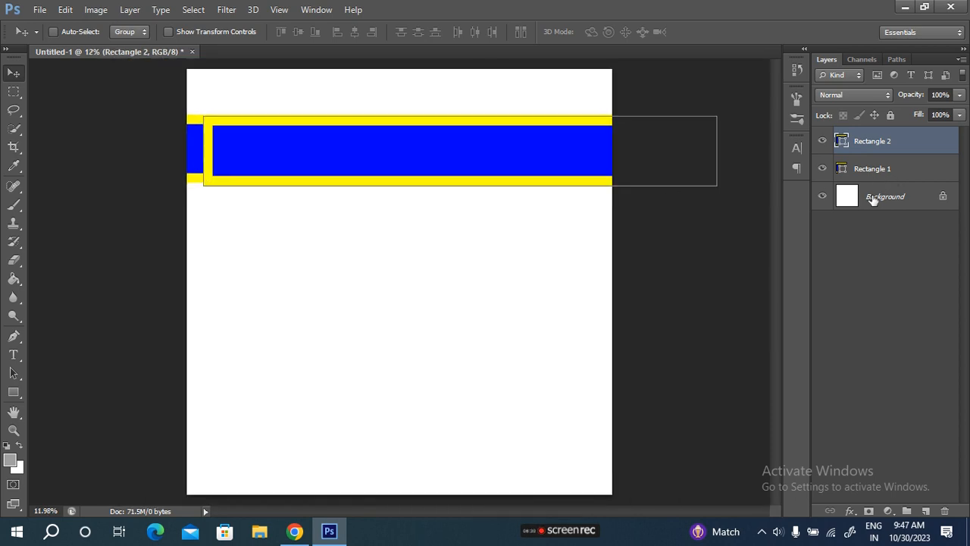
pyautogui.press('Delete')
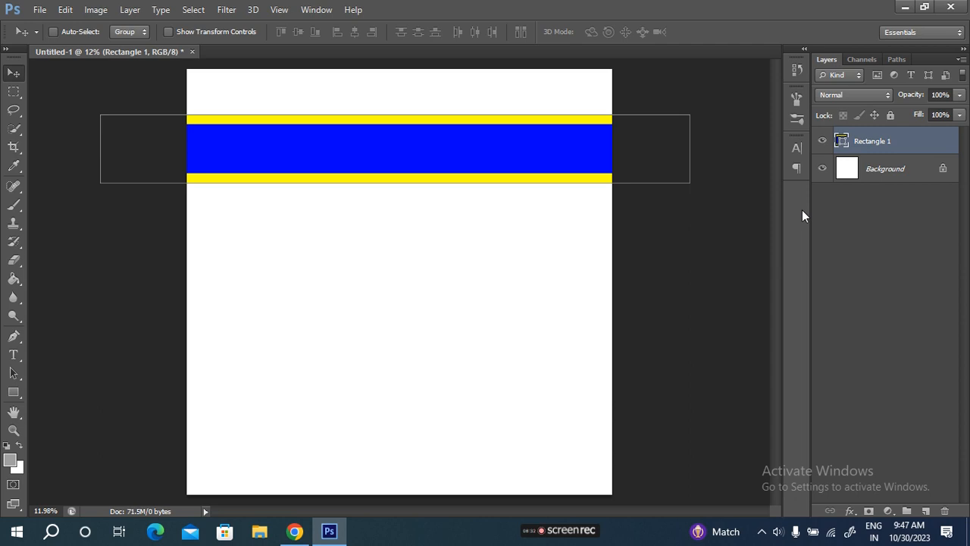
# Step: Duplicate the blue band's layer and place the copy a short gap below the original
pyautogui.hotkey('ctrl', 'j')
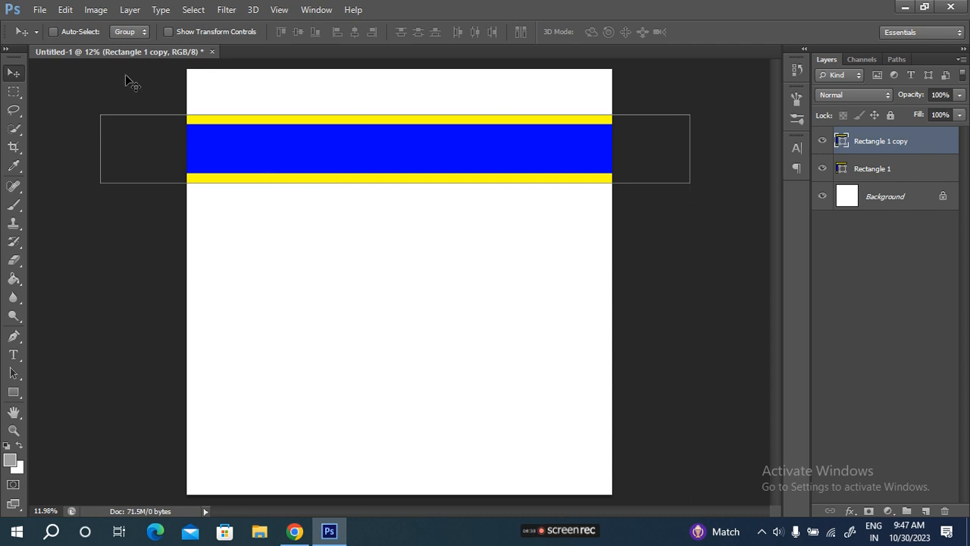
pyautogui.moveTo(433, 142); pyautogui.dragTo(434, 239)
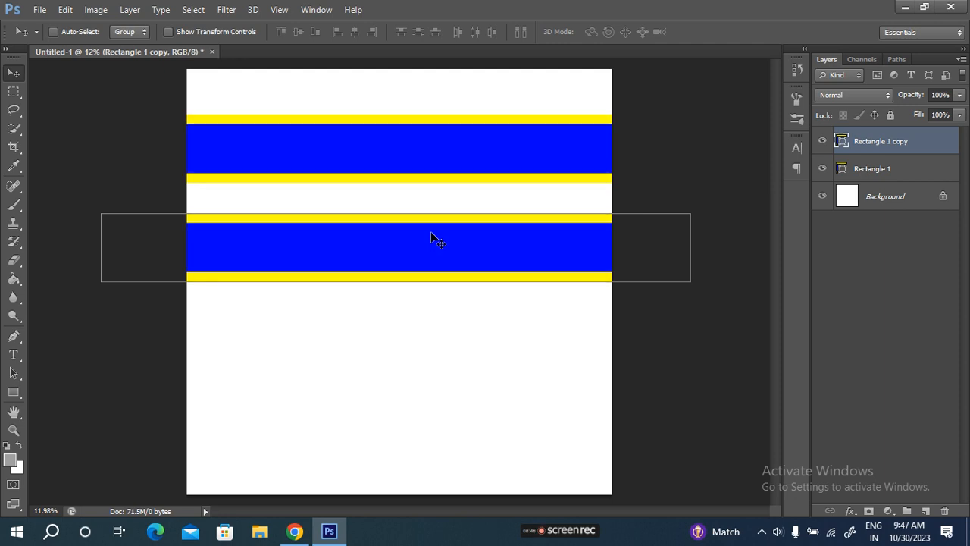
pyautogui.moveTo(400, 244)
pyautogui.mouseDown()
pyautogui.moveTo(400, 282)
pyautogui.moveTo(399, 235)
pyautogui.moveTo(399, 273)
pyautogui.moveTo(402, 260)
pyautogui.mouseUp()
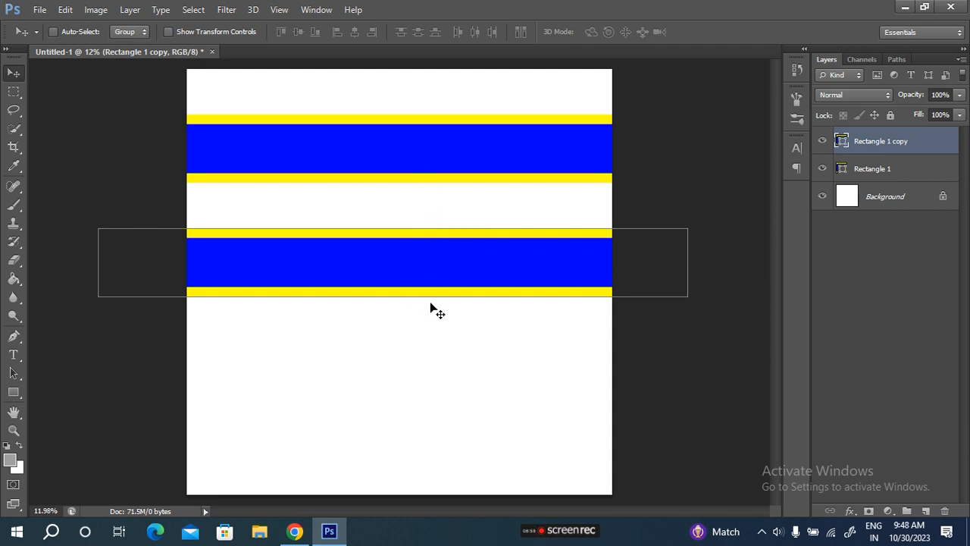
pyautogui.moveTo(433, 292); pyautogui.dragTo(431, 258)
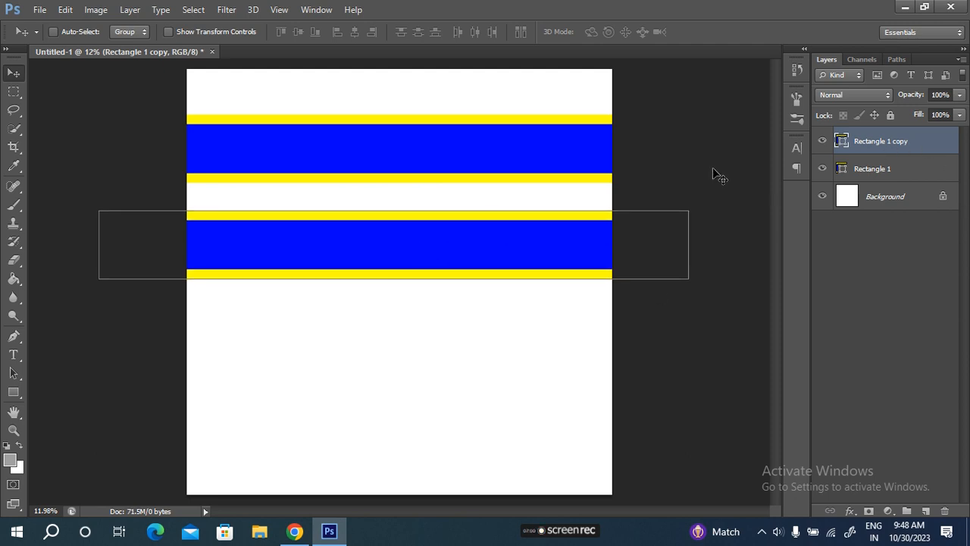
# Step: Recolor the lower band with a red fill and a green stroke
pyautogui.click(13, 393)
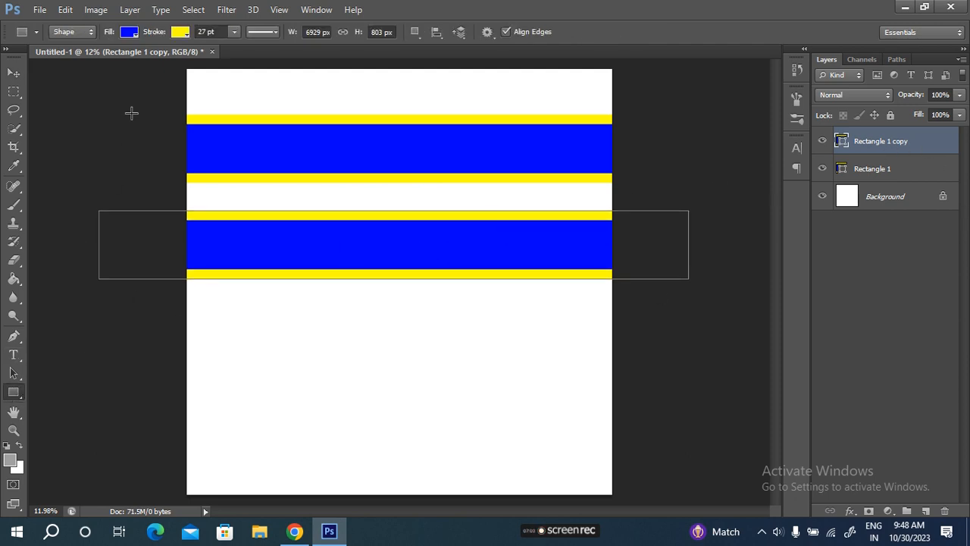
pyautogui.click(129, 32)
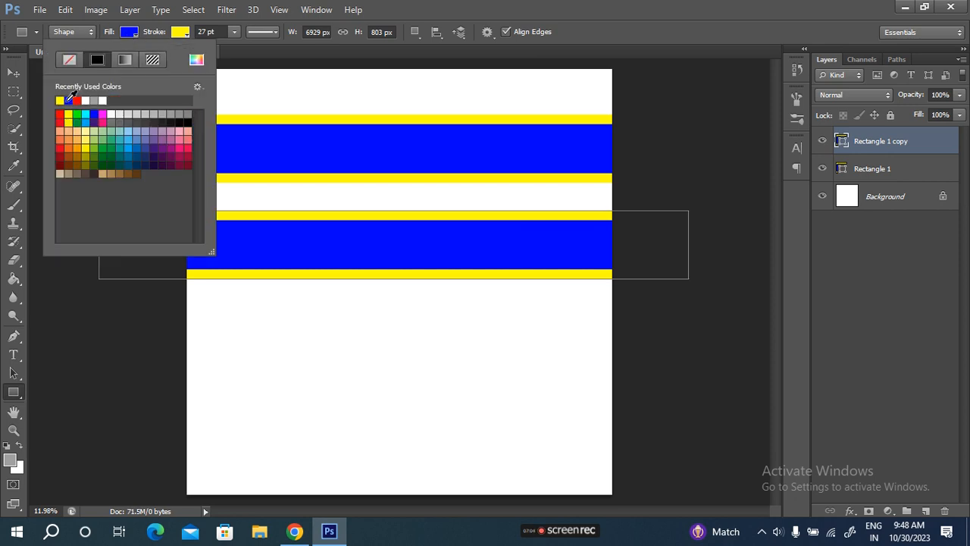
pyautogui.click(77, 100)
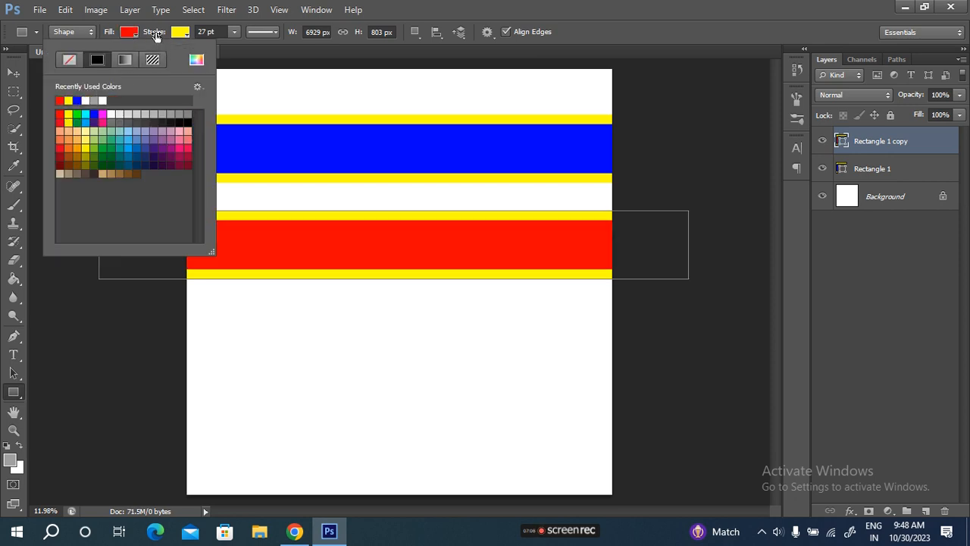
pyautogui.click(158, 33)
pyautogui.click(181, 32)
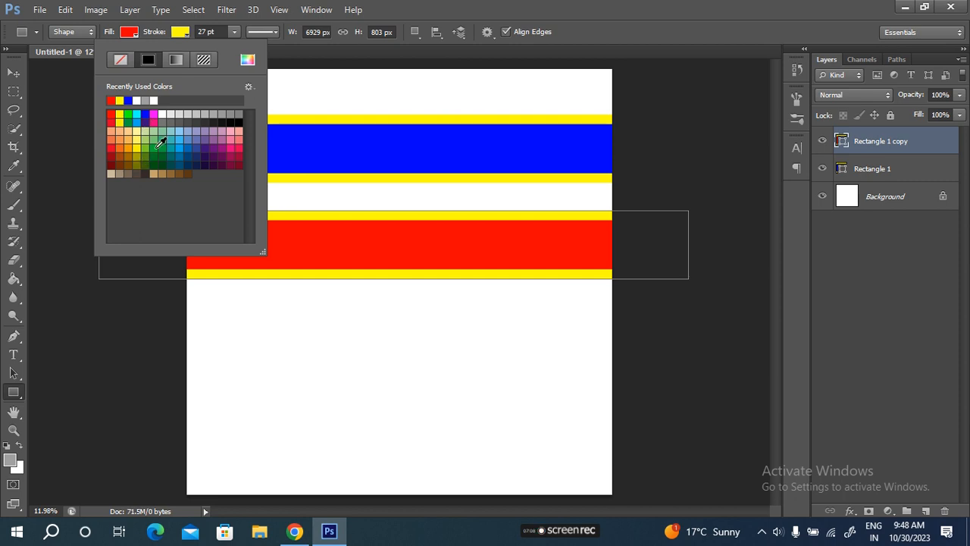
pyautogui.click(157, 147)
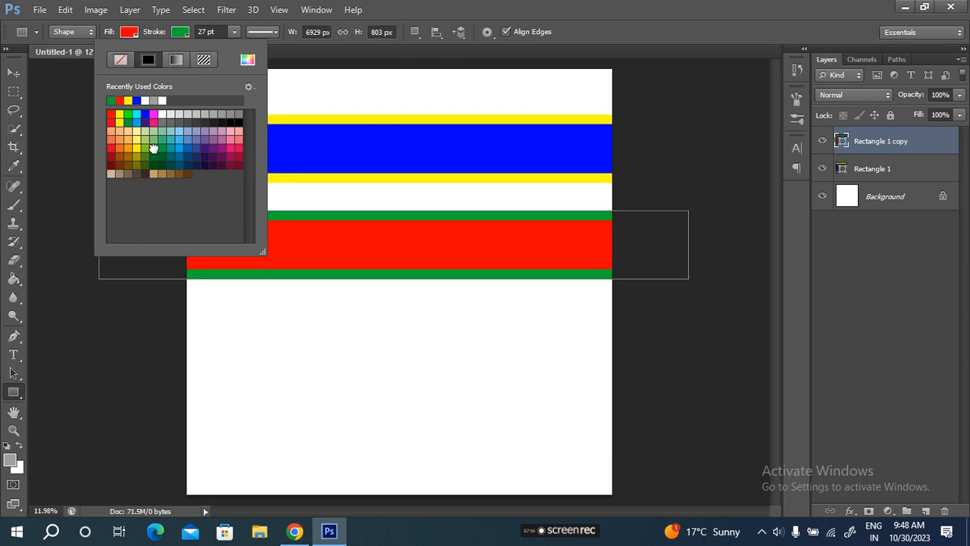
pyautogui.click(161, 35)
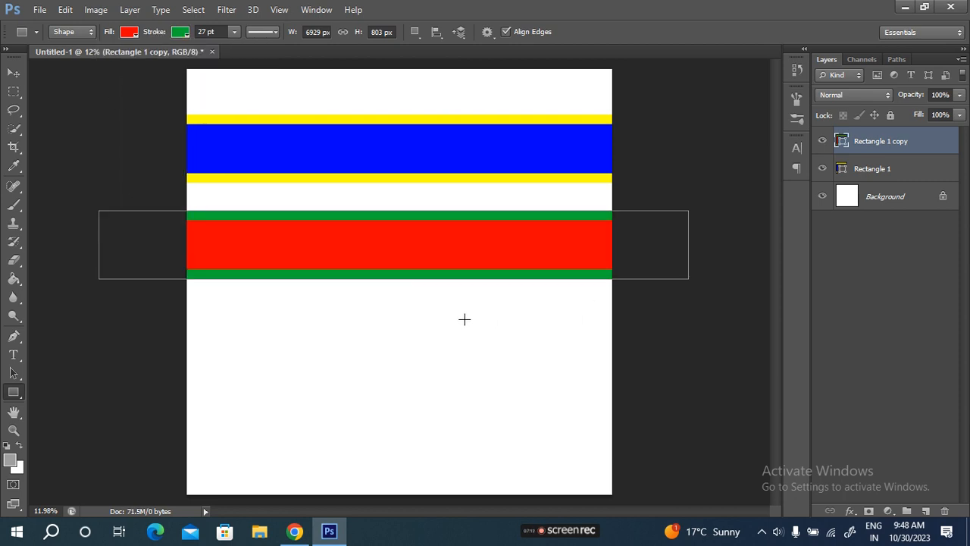
# Step: Duplicate the red band's layer and use Free Transform to move the copy below it with a similar gap
pyautogui.hotkey('ctrl', 'j')
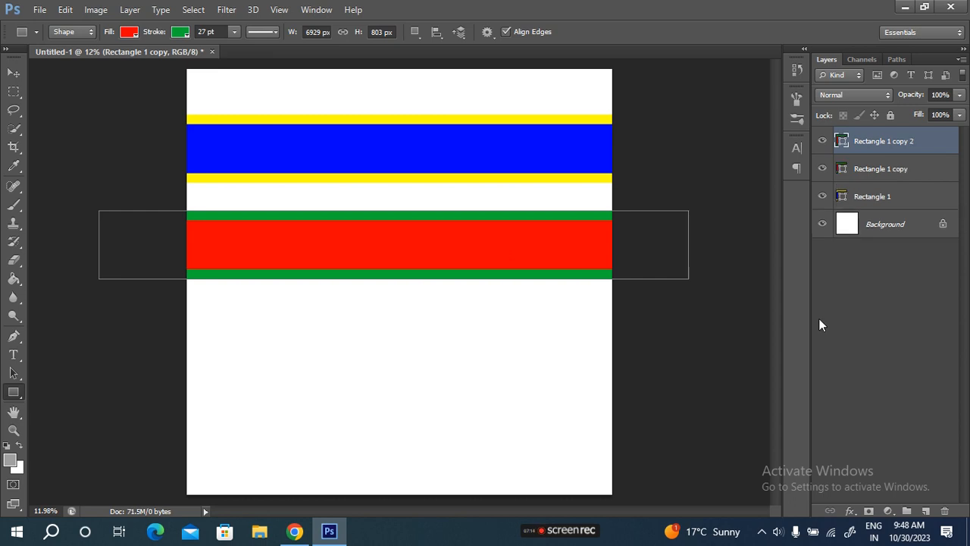
pyautogui.hotkey('ctrl', 't')
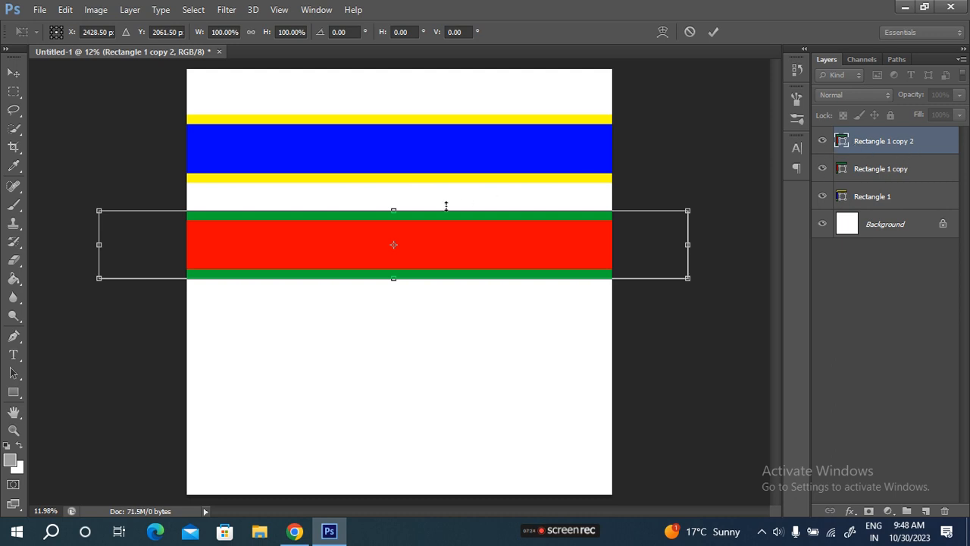
pyautogui.moveTo(444, 248); pyautogui.dragTo(444, 331)
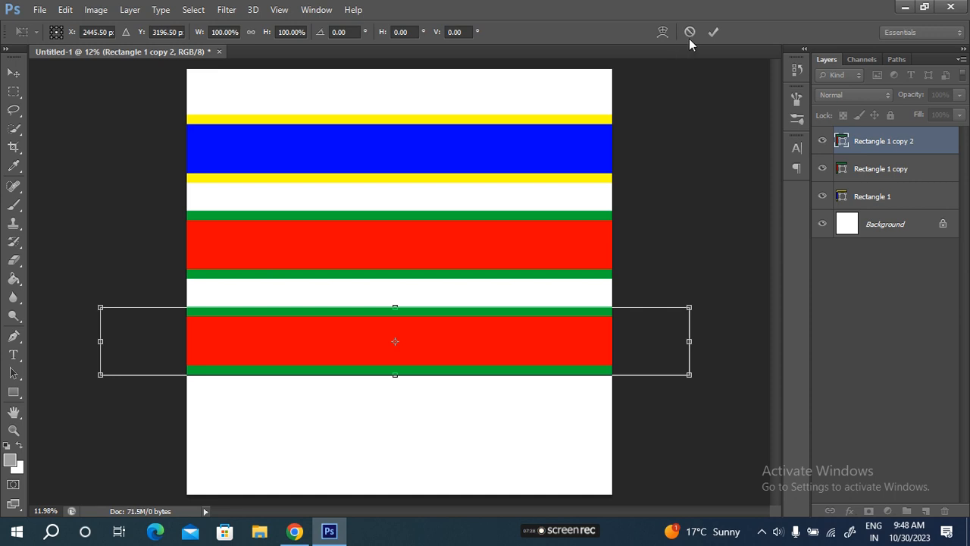
pyautogui.click(716, 31)
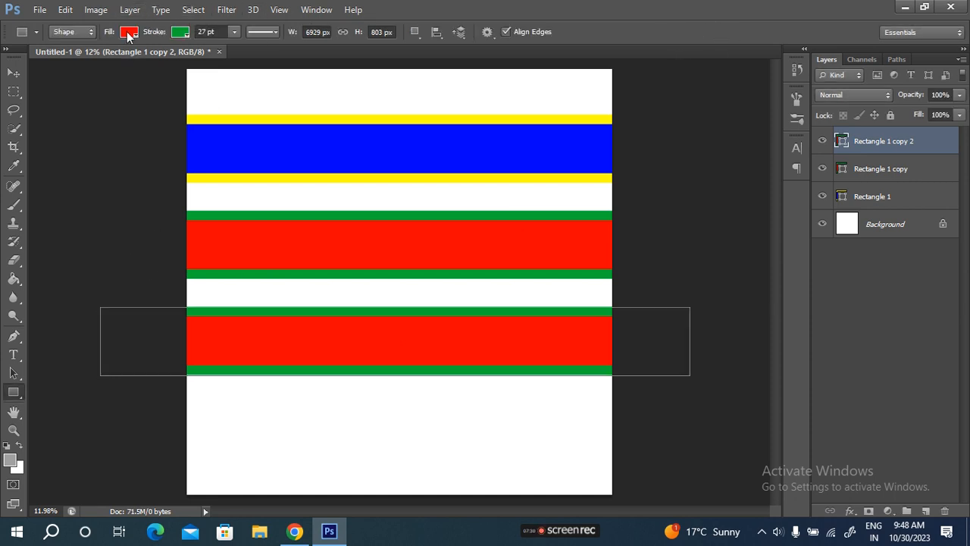
# Step: Recolor the lowest red band with a pinkish-red fill and a light blue stroke
pyautogui.click(128, 33)
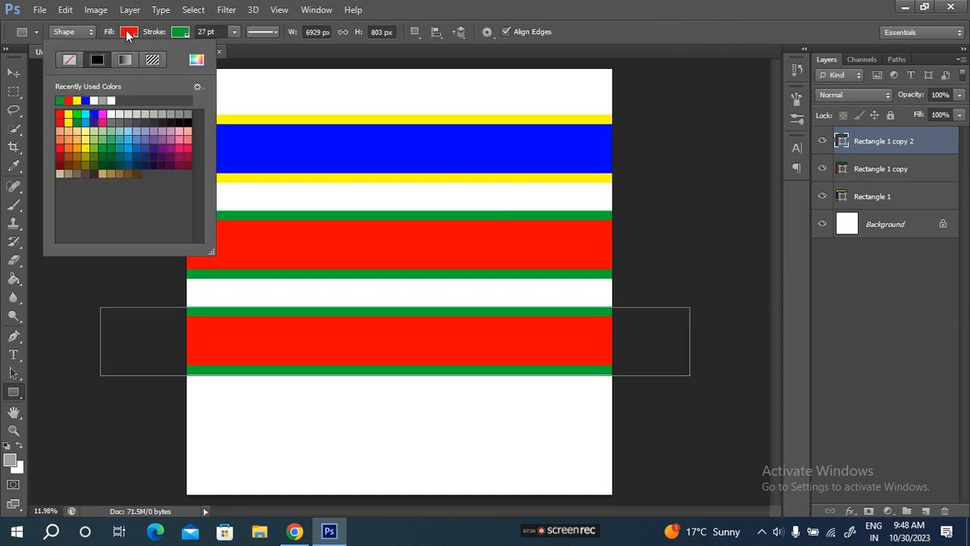
pyautogui.click(189, 146)
pyautogui.click(182, 34)
pyautogui.click(179, 35)
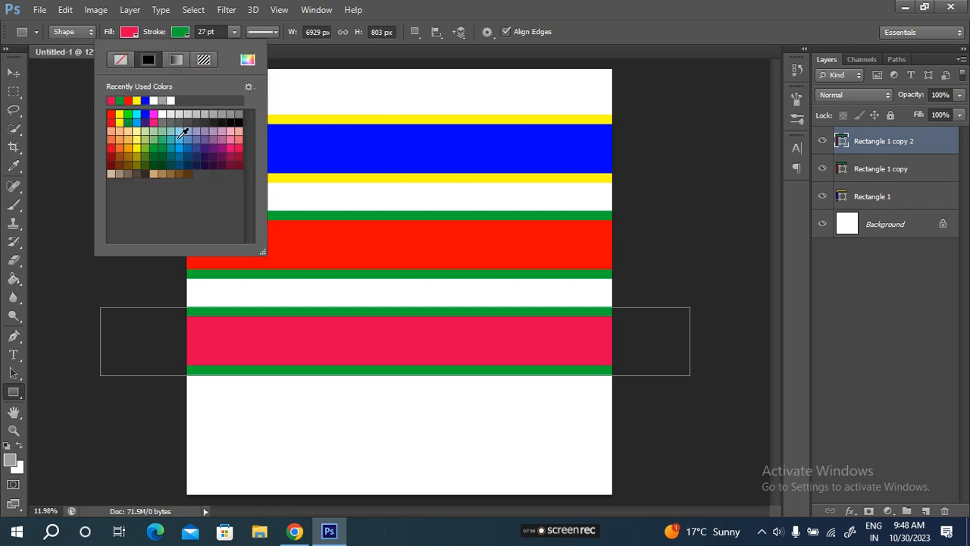
pyautogui.click(178, 146)
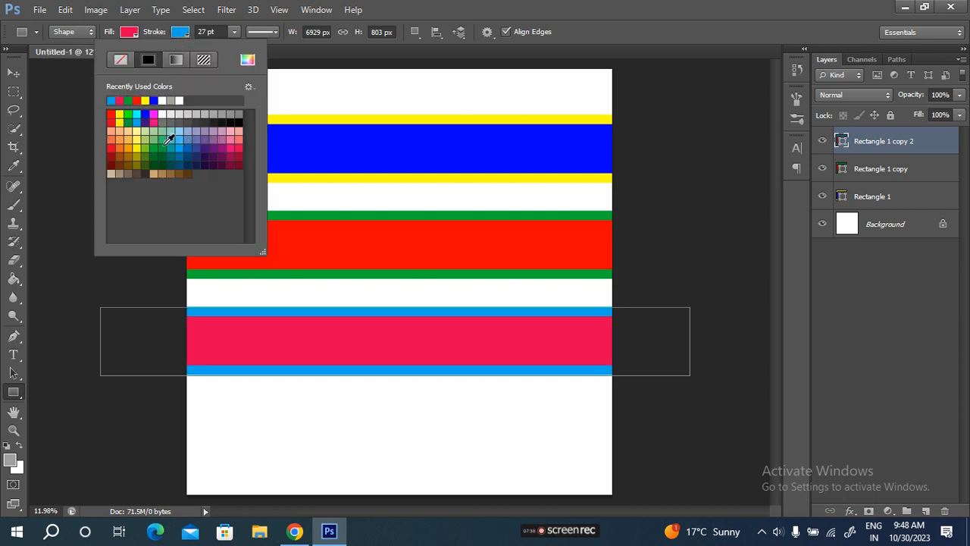
pyautogui.click(161, 28)
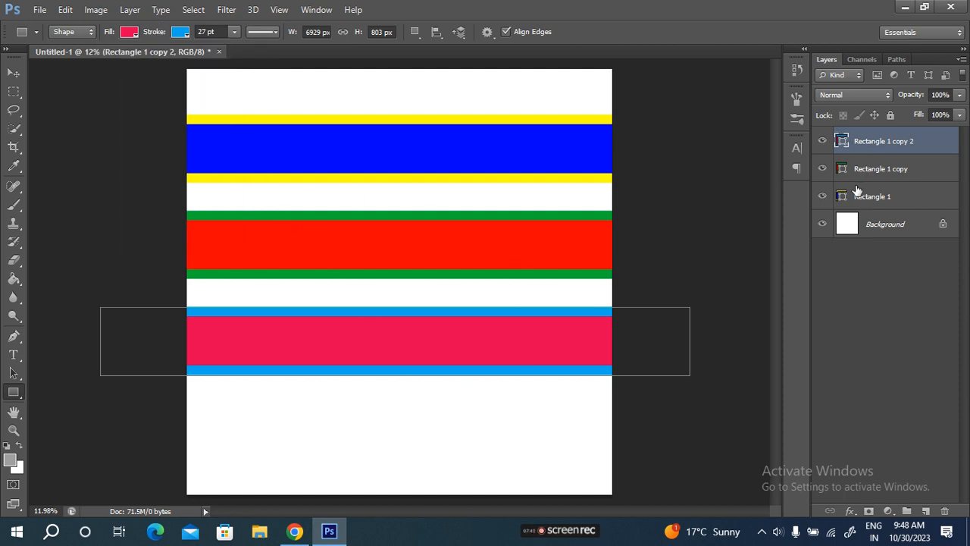
# Step: Duplicate the pinkish-red band's layer and use Free Transform to move the copy below it with a similar gap
pyautogui.hotkey('ctrl', 'j')
pyautogui.hotkey('ctrl', 't')
pyautogui.moveTo(502, 376); pyautogui.dragTo(494, 430)
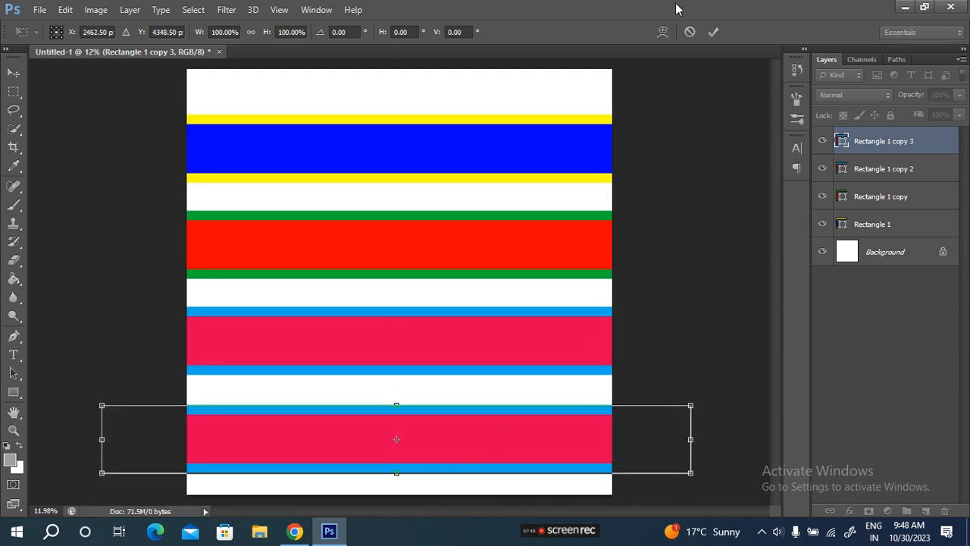
pyautogui.click(713, 32)
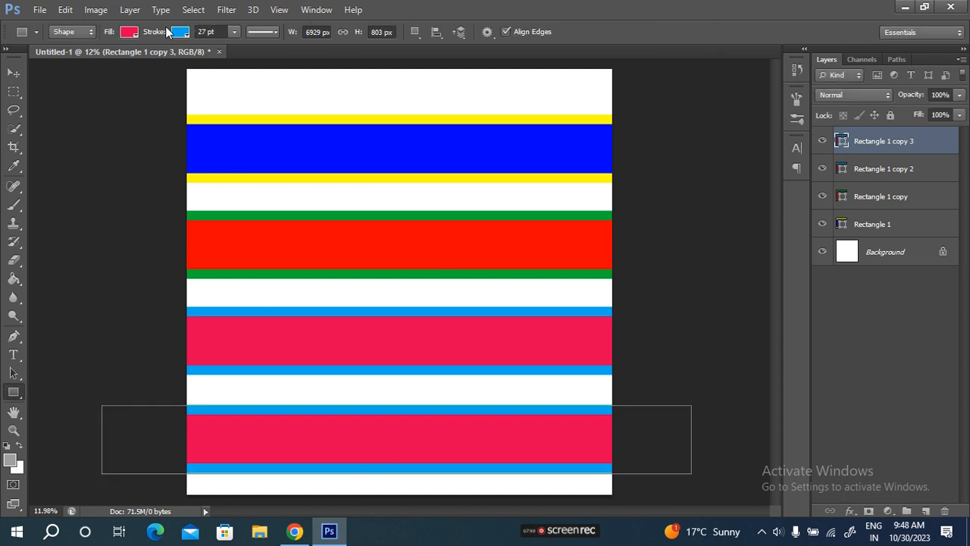
# Step: Recolor the bottom band with a dark blue fill and a brown stroke
pyautogui.click(131, 33)
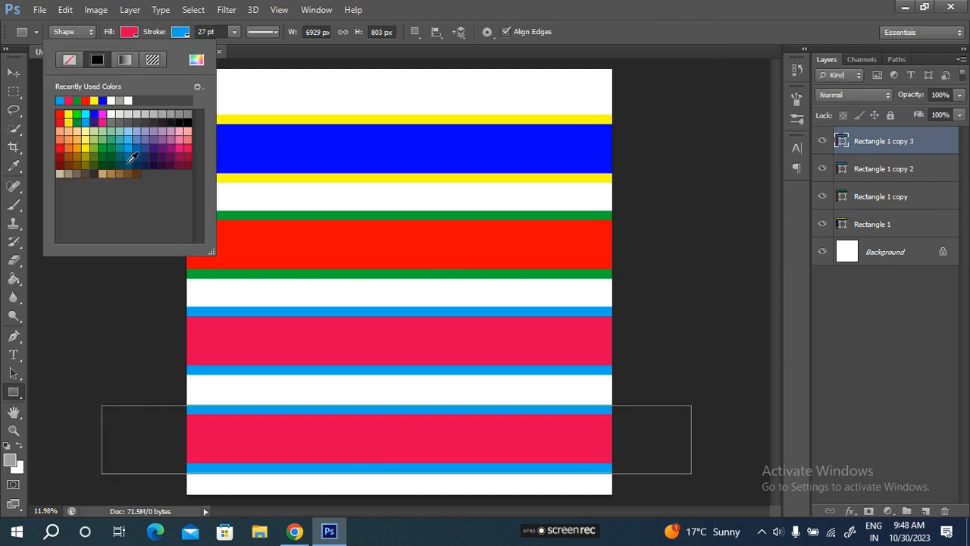
pyautogui.click(128, 157)
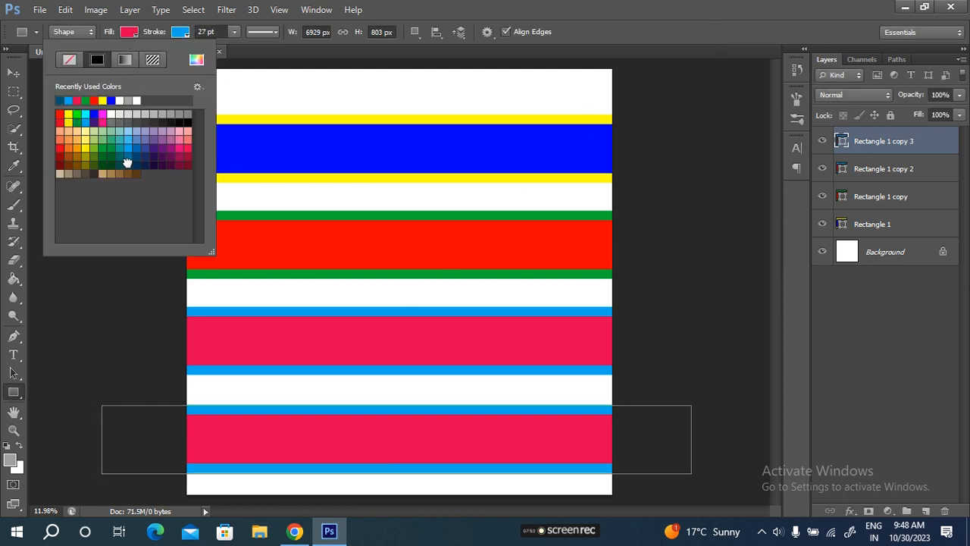
pyautogui.click(181, 35)
pyautogui.click(180, 34)
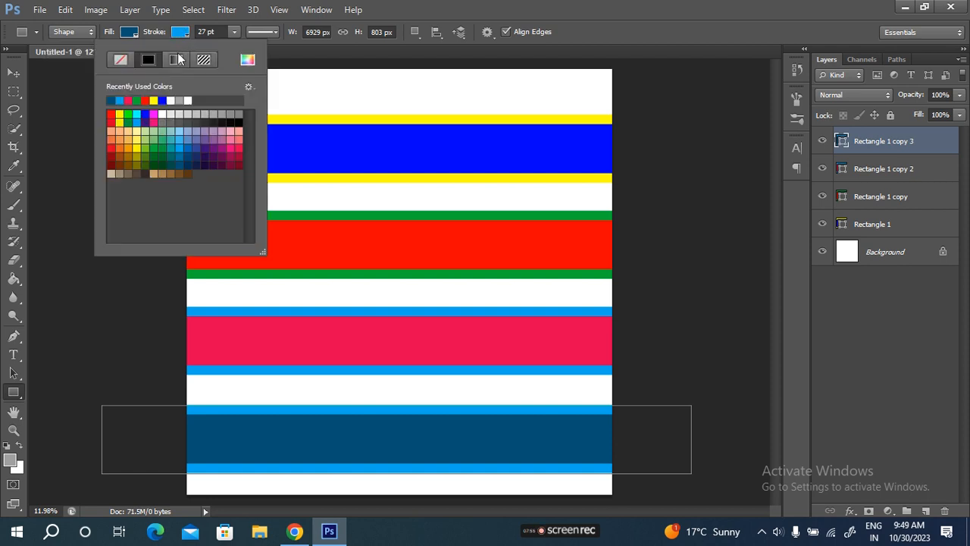
pyautogui.click(155, 173)
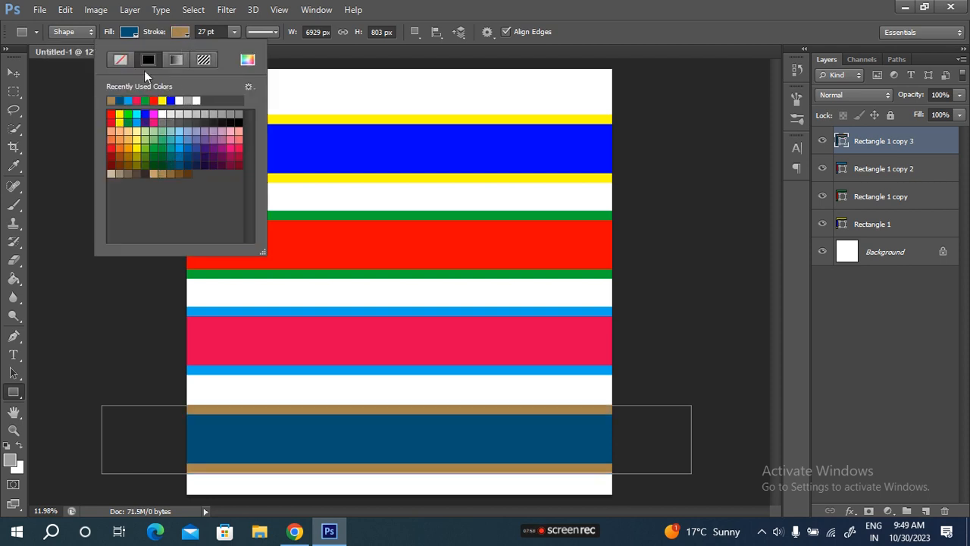
pyautogui.click(150, 32)
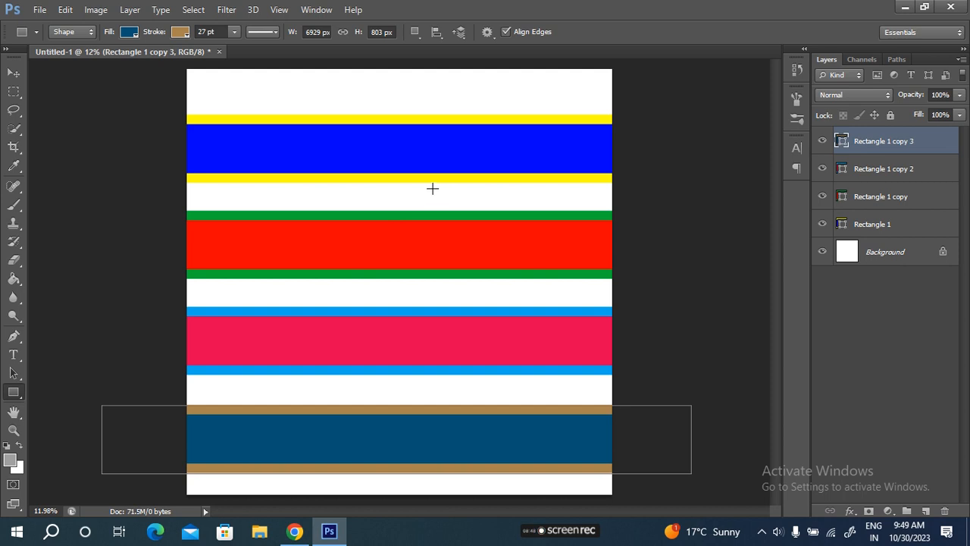
# Step: Select each rectangle layer in turn to examine which band it holds and its fill and stroke colors
pyautogui.click(128, 31)
pyautogui.click(871, 224)
pyautogui.click(876, 196)
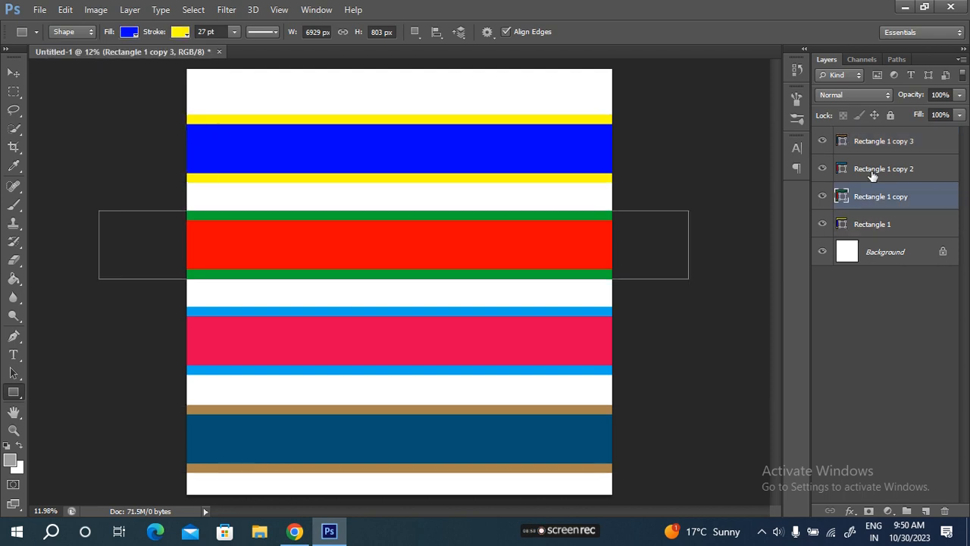
pyautogui.click(872, 172)
pyautogui.click(873, 140)
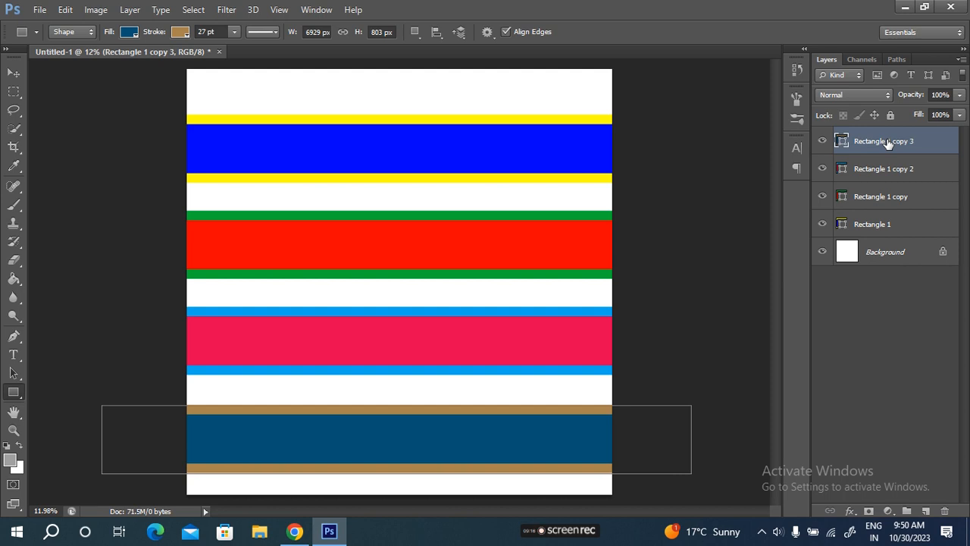
pyautogui.click(885, 167)
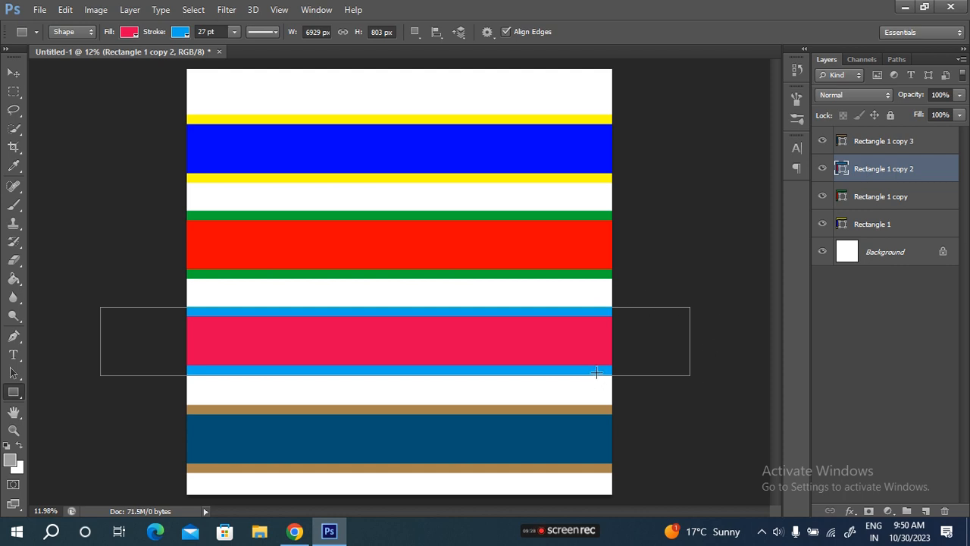
pyautogui.click(903, 199)
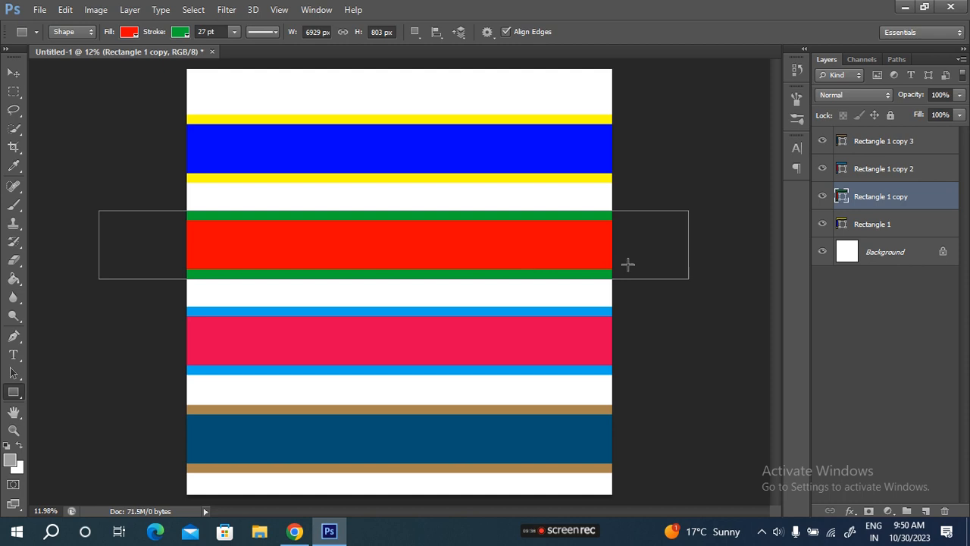
pyautogui.click(919, 223)
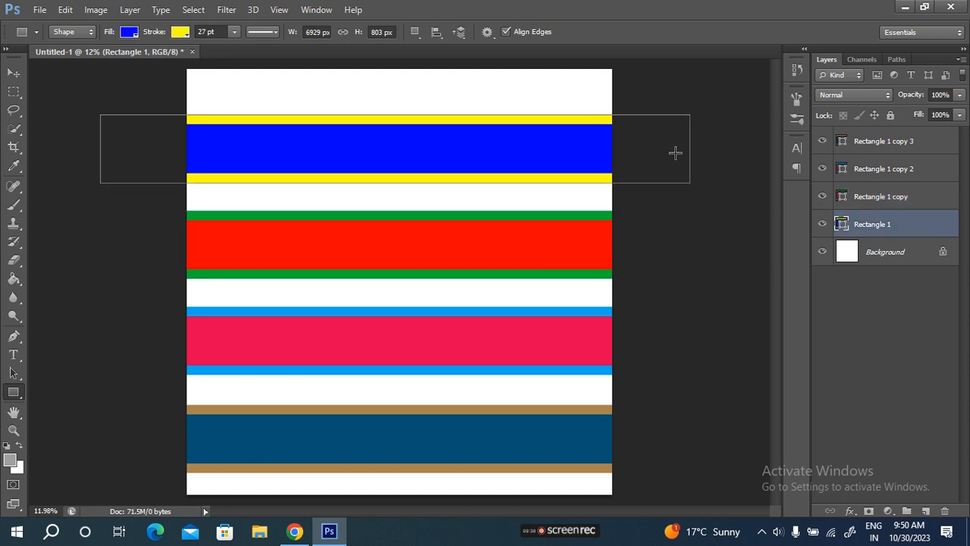
pyautogui.click(938, 142)
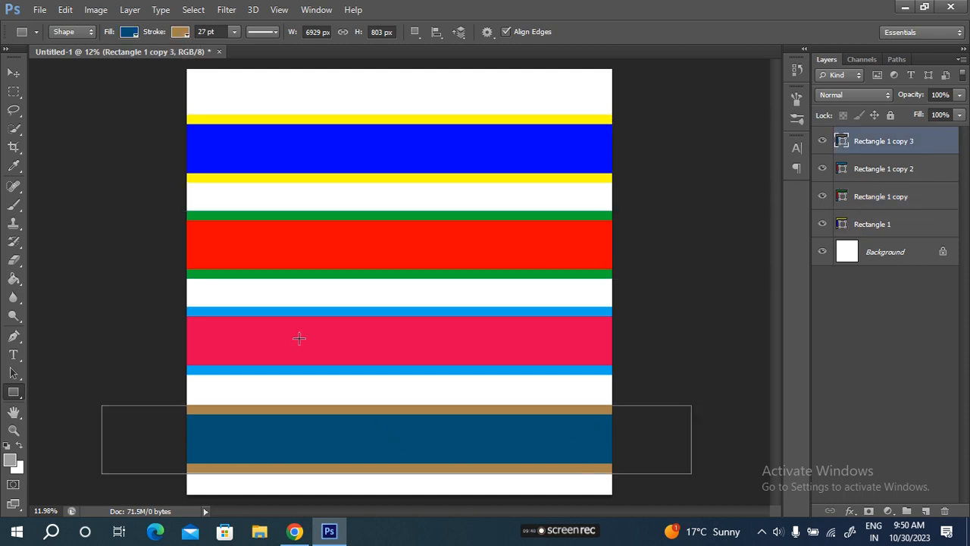
# Step: Shift the bottom band slightly to the right with the Move tool, keeping it across the full canvas width
pyautogui.click(16, 73)
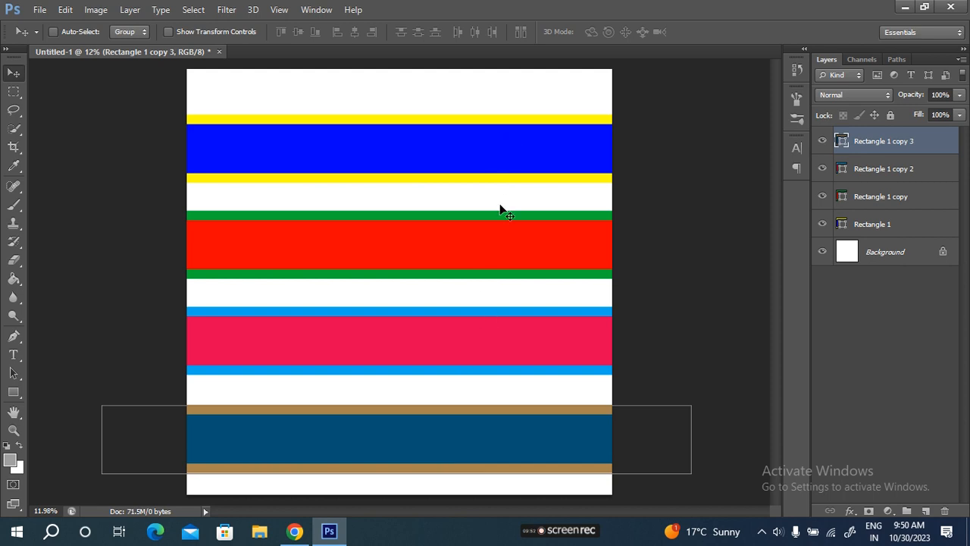
pyautogui.moveTo(492, 157); pyautogui.dragTo(491, 151)
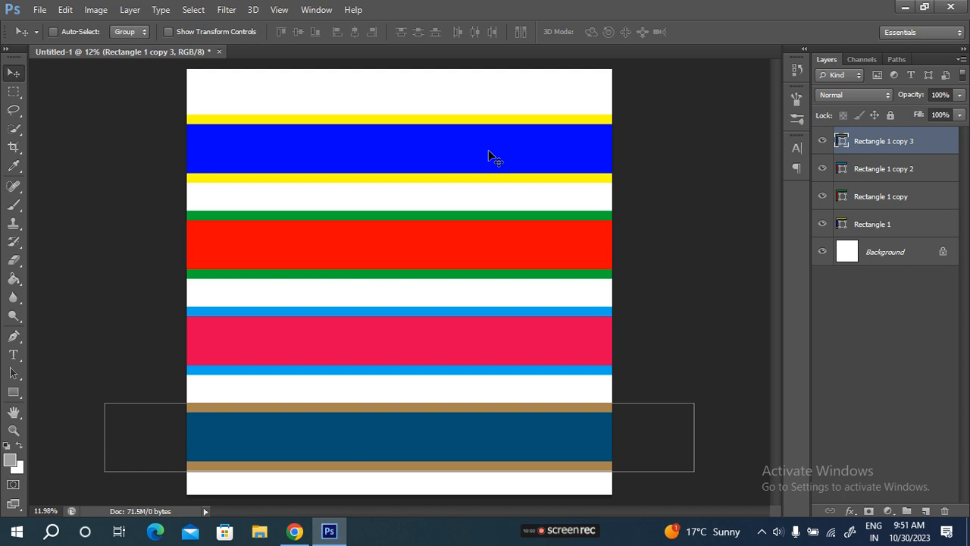
pyautogui.moveTo(435, 126); pyautogui.dragTo(455, 147)
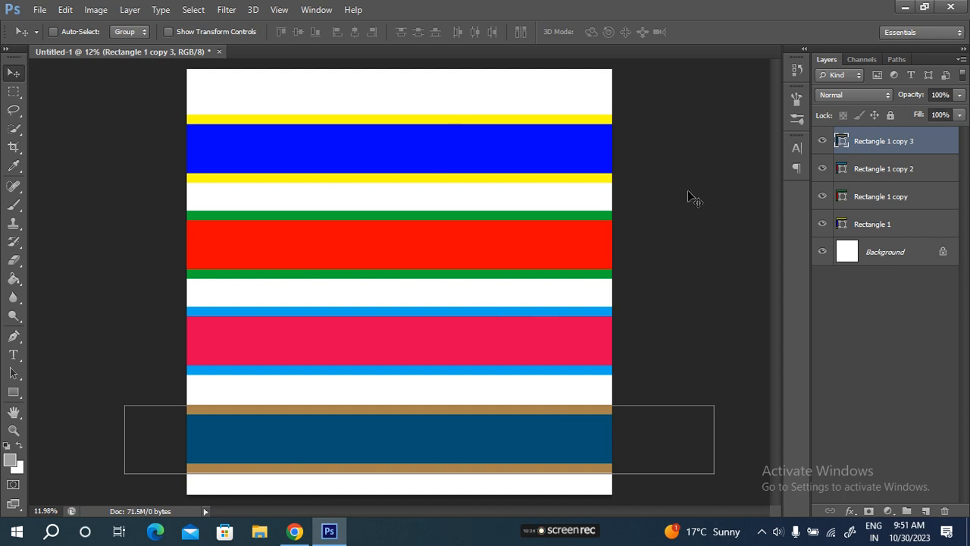
# Step: Select the three rectangle copy layers together and give them all a blue fill and a yellow stroke
pyautogui.keyDown('shift'); pyautogui.click(895, 195); pyautogui.keyUp('shift')
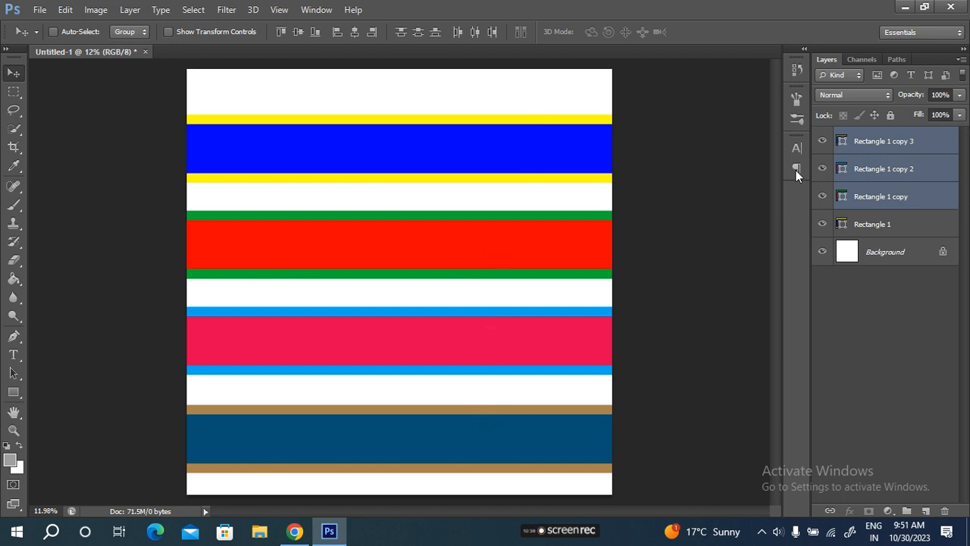
pyautogui.click(13, 392)
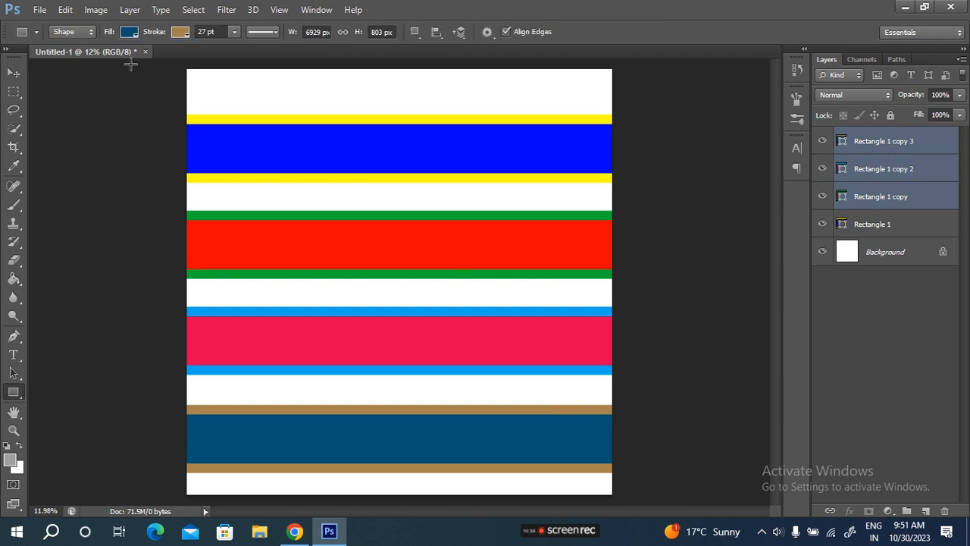
pyautogui.click(129, 32)
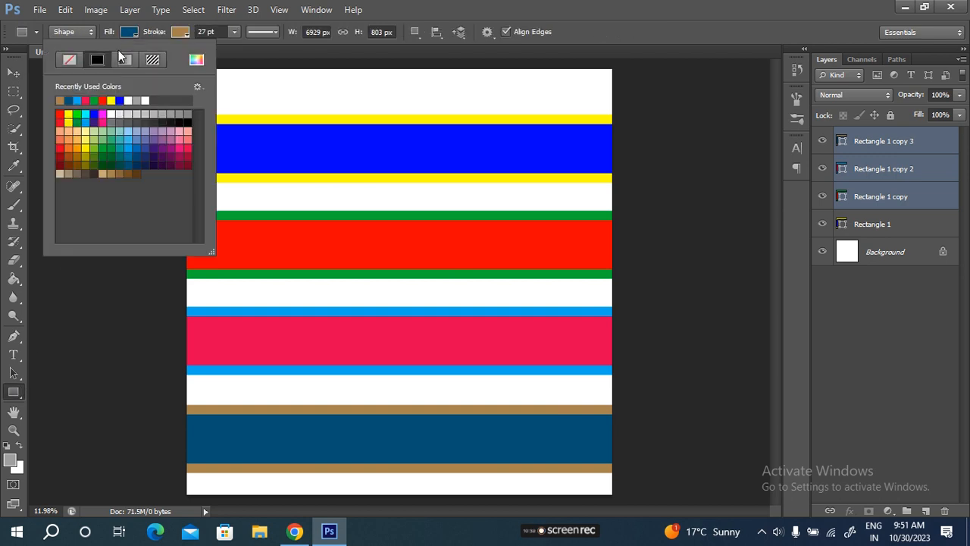
pyautogui.click(119, 100)
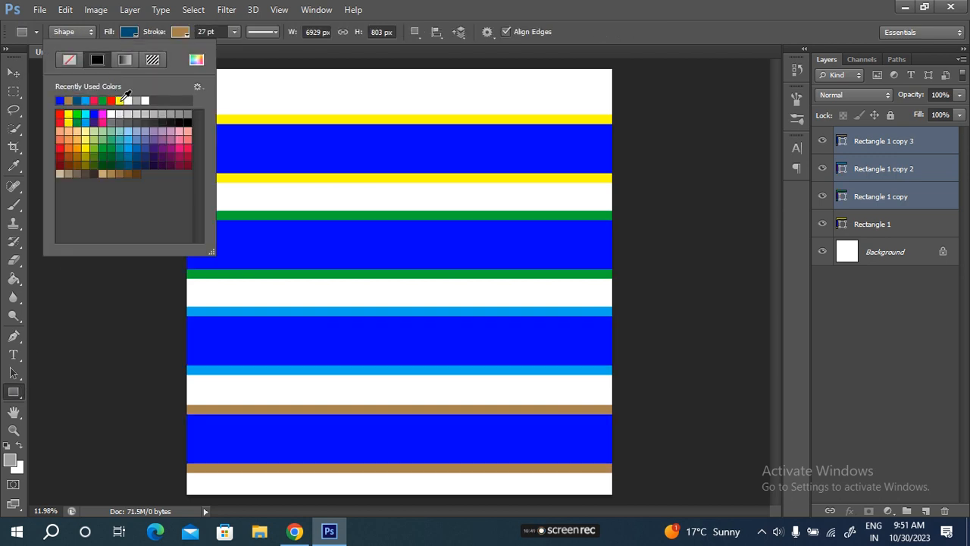
pyautogui.click(175, 31)
pyautogui.click(176, 31)
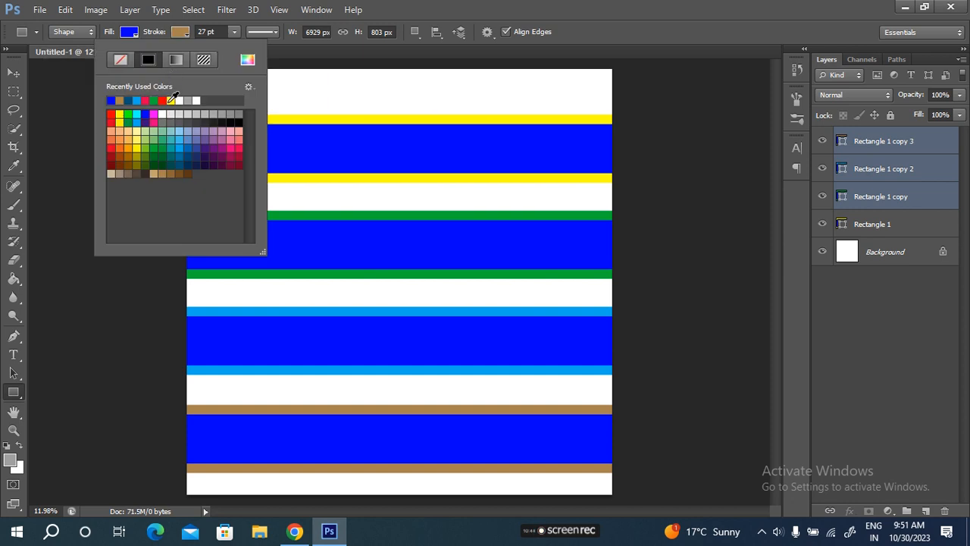
pyautogui.click(170, 100)
pyautogui.click(153, 38)
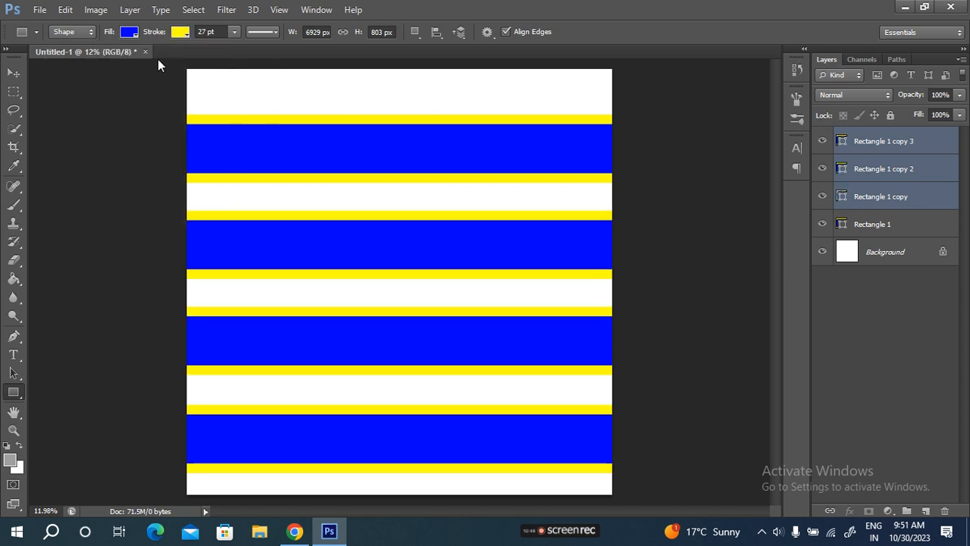
# Step: Select all four rectangle layers and use Free Transform to shift them up and stretch them downward to 127.70% height
pyautogui.click(885, 224)
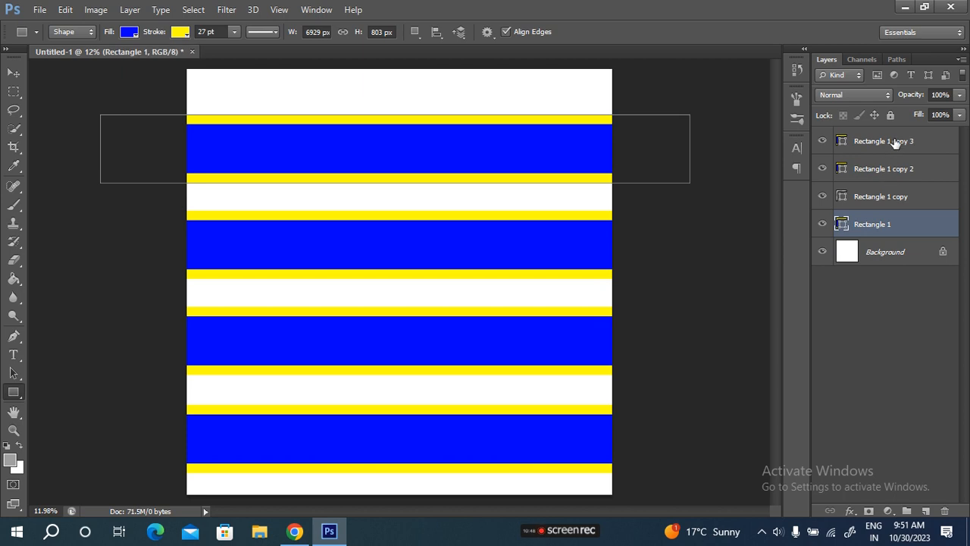
pyautogui.click(892, 143)
pyautogui.keyDown('shift'); pyautogui.click(903, 225); pyautogui.keyUp('shift')
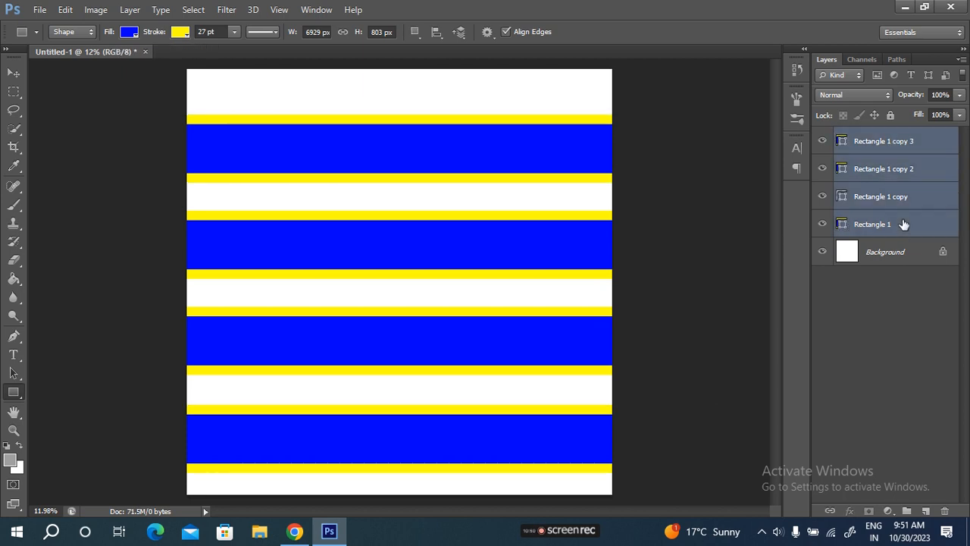
pyautogui.hotkey('ctrl', 't')
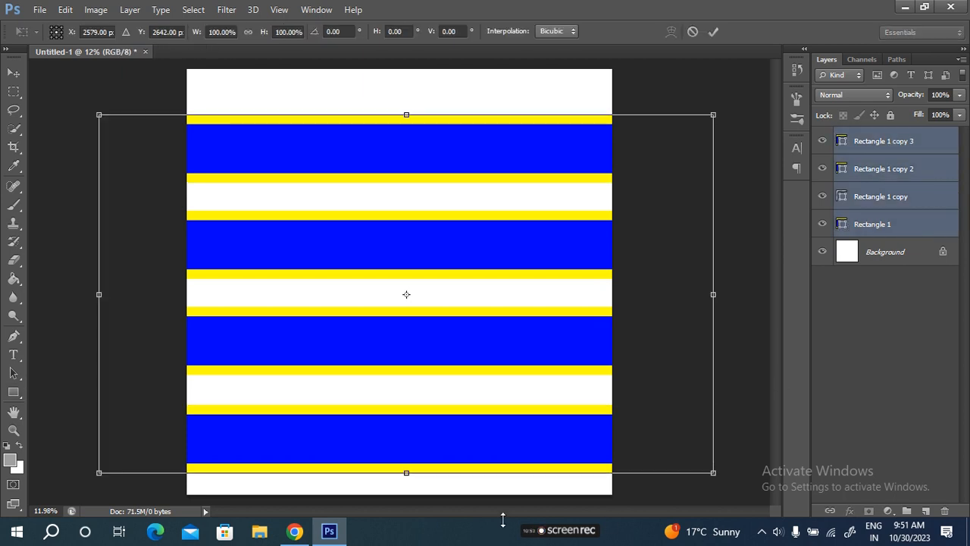
pyautogui.moveTo(472, 341); pyautogui.dragTo(471, 336)
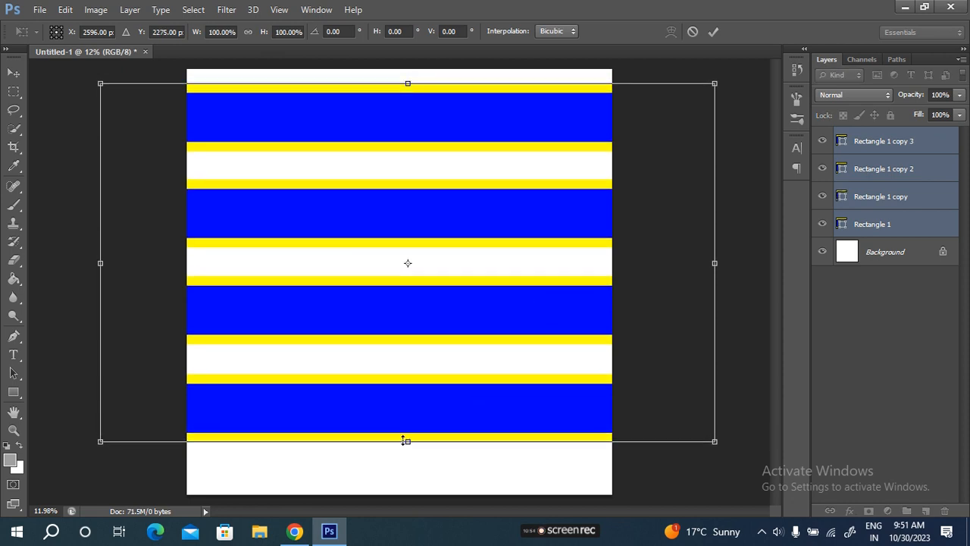
pyautogui.moveTo(408, 442); pyautogui.dragTo(425, 539)
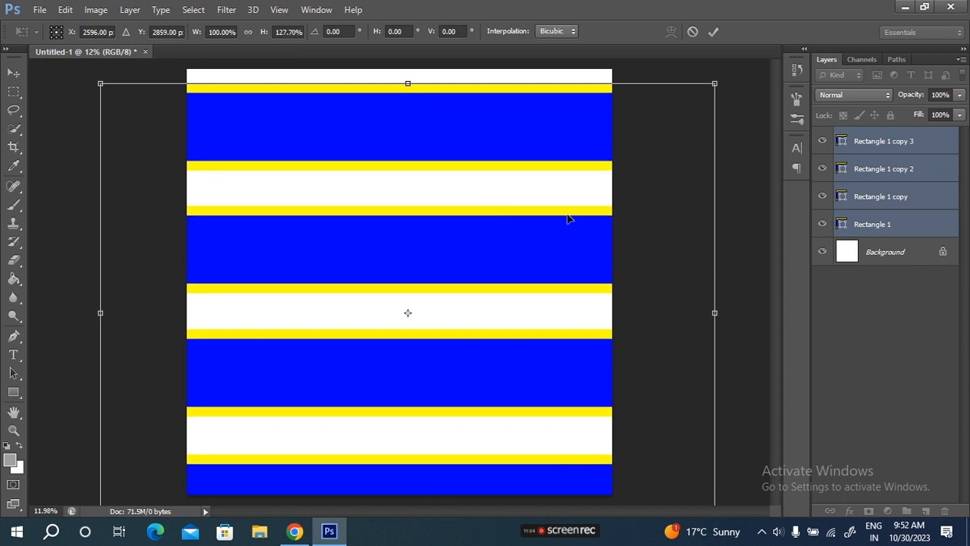
# Step: Stretch the four selected rectangles upward to 185.15% height and reposition them over the canvas
pyautogui.hotkey('ctrl', '-')
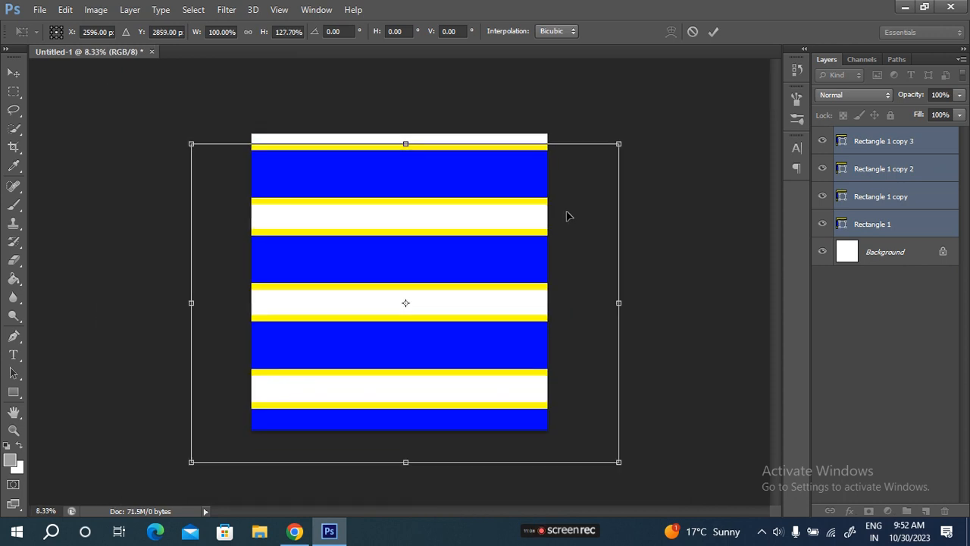
pyautogui.moveTo(405, 144); pyautogui.dragTo(409, 13)
pyautogui.moveTo(437, 259); pyautogui.dragTo(444, 308)
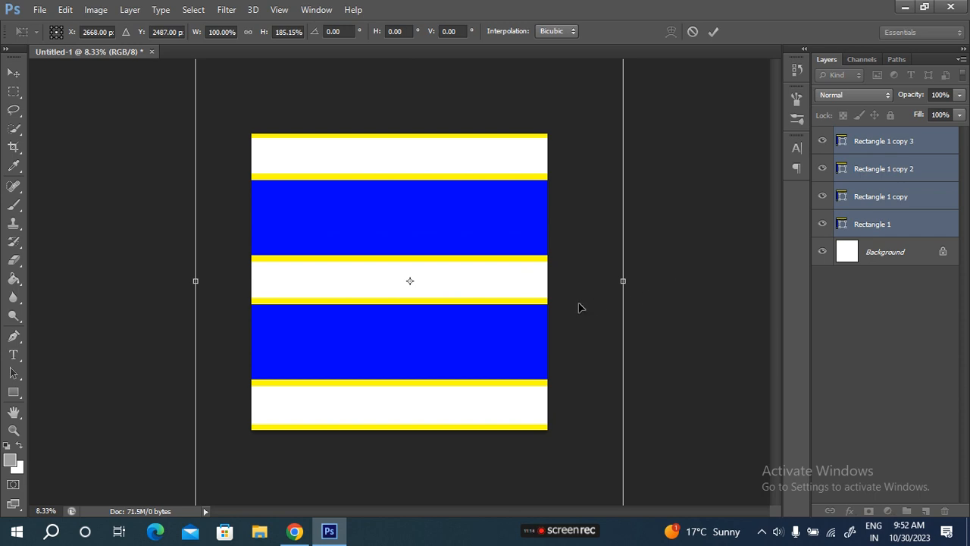
pyautogui.hotkey('ctrl', '0')
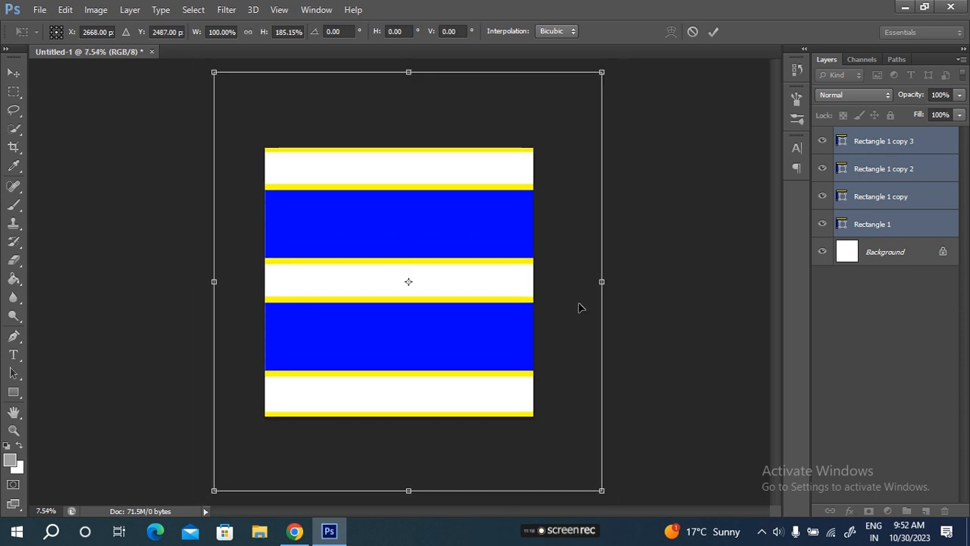
pyautogui.hotkey('ctrl', '-')
pyautogui.hotkey('ctrl', '+')
pyautogui.hotkey('ctrl', '+')
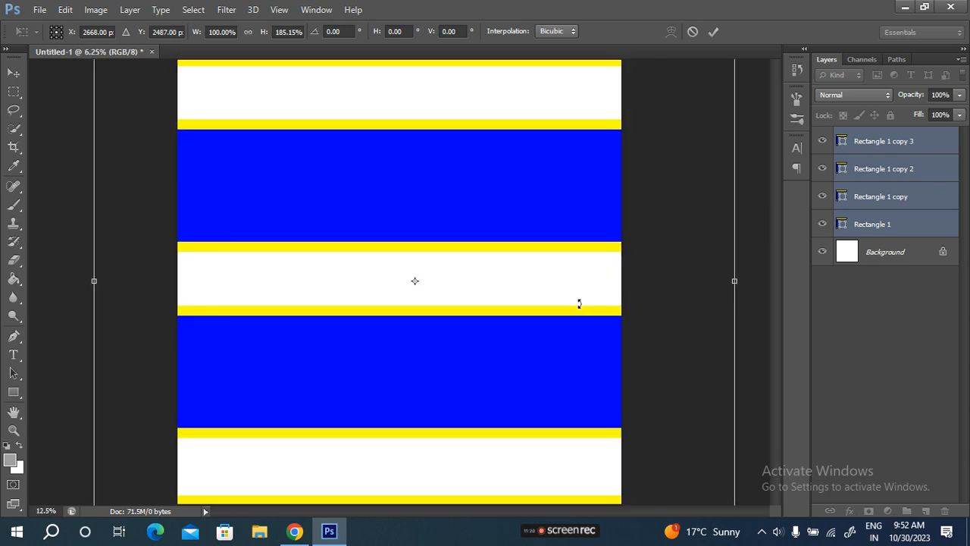
pyautogui.hotkey('ctrl', '+')
pyautogui.hotkey('ctrl', '-')
pyautogui.hotkey('ctrl', '-')
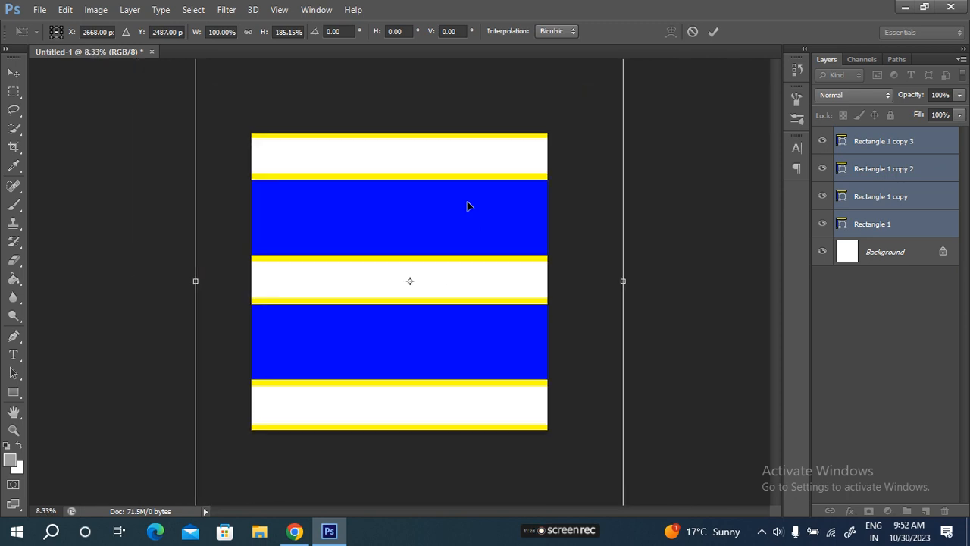
# Step: Link the transform's width and height so the four rectangles scale at 100%, and apply the transform
pyautogui.click(247, 31)
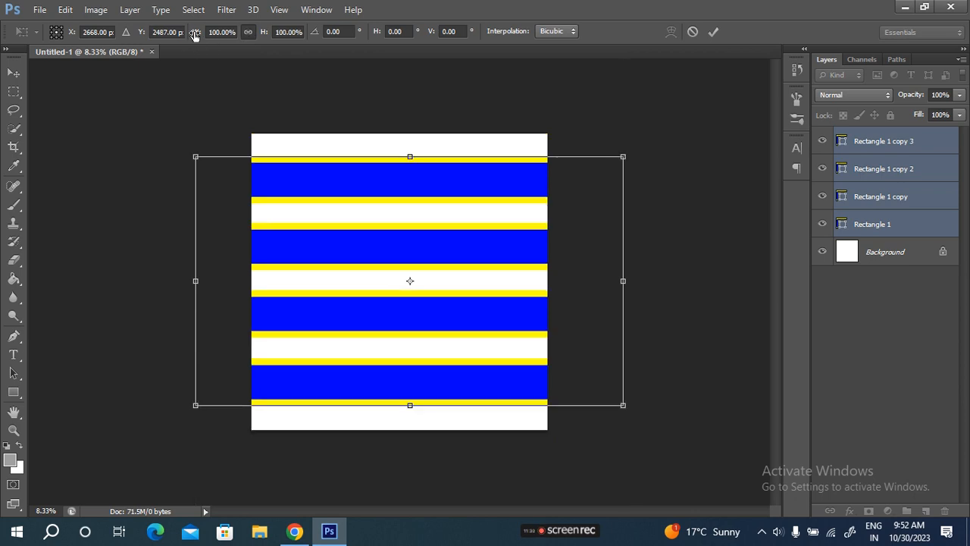
pyautogui.click(716, 33)
pyautogui.hotkey('ctrl', '0')
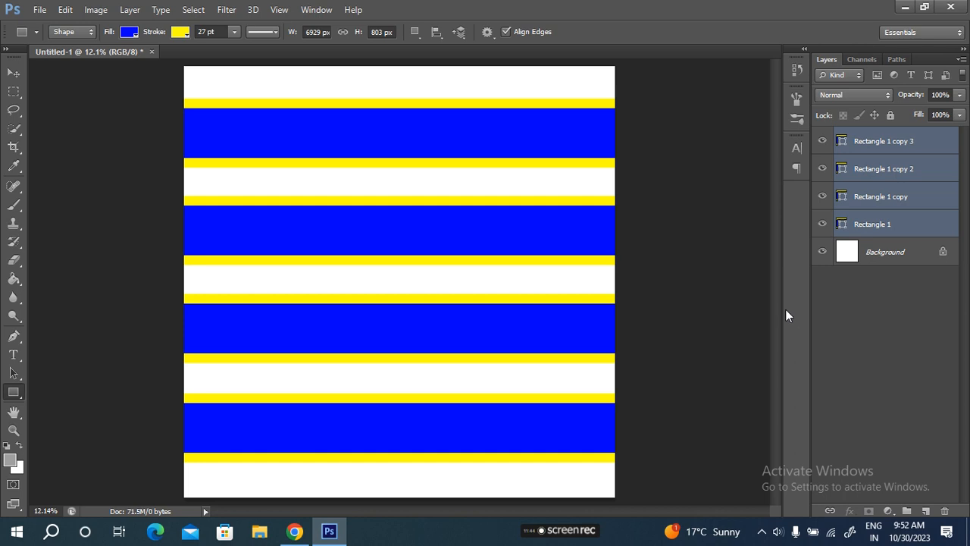
# Step: Delete the three rectangle copy layers, keeping only Rectangle 1 above the background
pyautogui.click(898, 200)
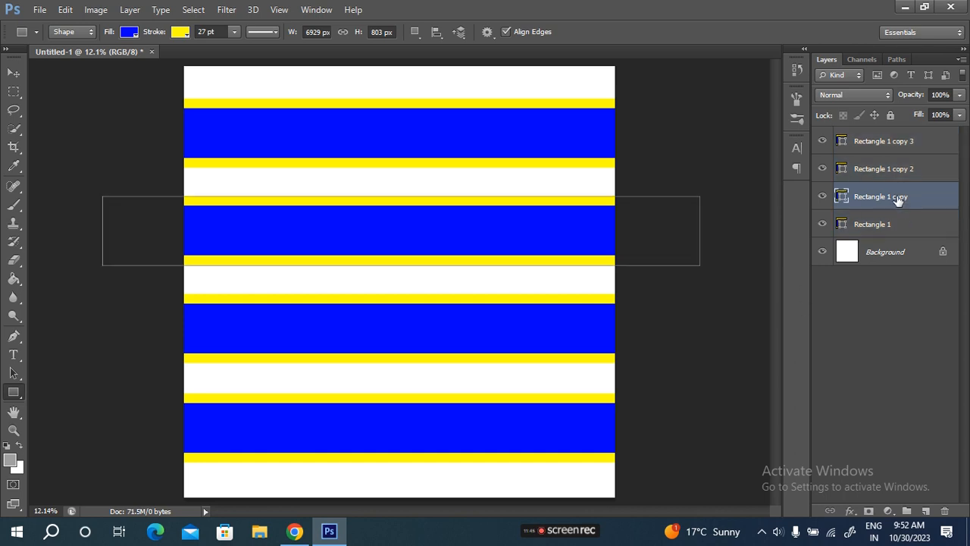
pyautogui.click(890, 141)
pyautogui.press('Delete')
pyautogui.press('Delete')
pyautogui.press('Delete')
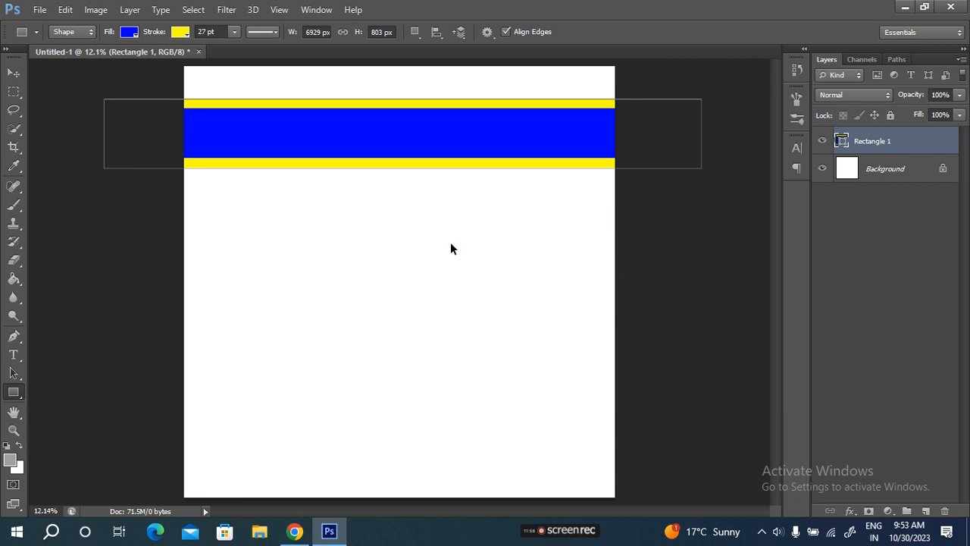
# Step: Draw a vertical rectangle about 876 × 6464 px with the Rectangle Tool, extending past the canvas's upper and lower edges
pyautogui.hotkey('ctrl', '-')
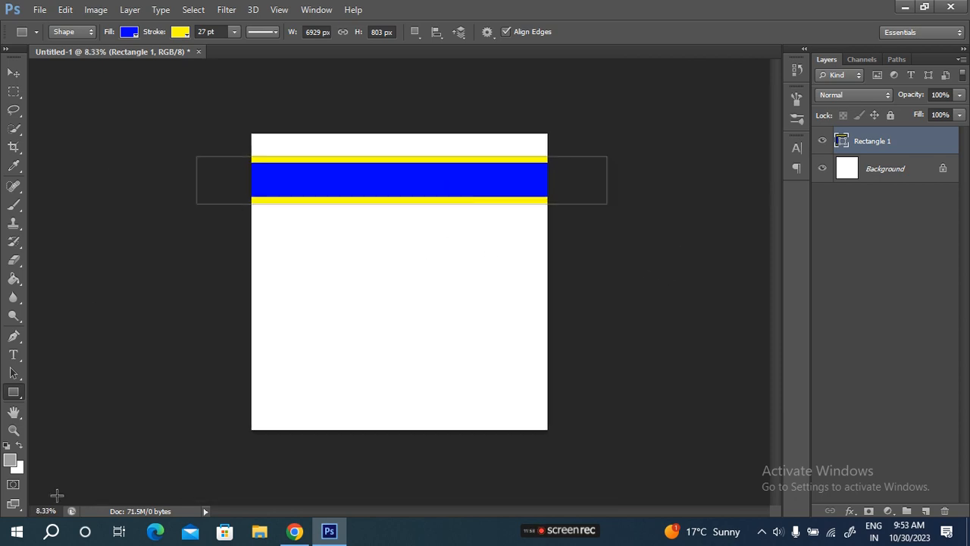
pyautogui.rightClick(14, 391)
pyautogui.click(77, 389)
pyautogui.moveTo(319, 96); pyautogui.dragTo(371, 479)
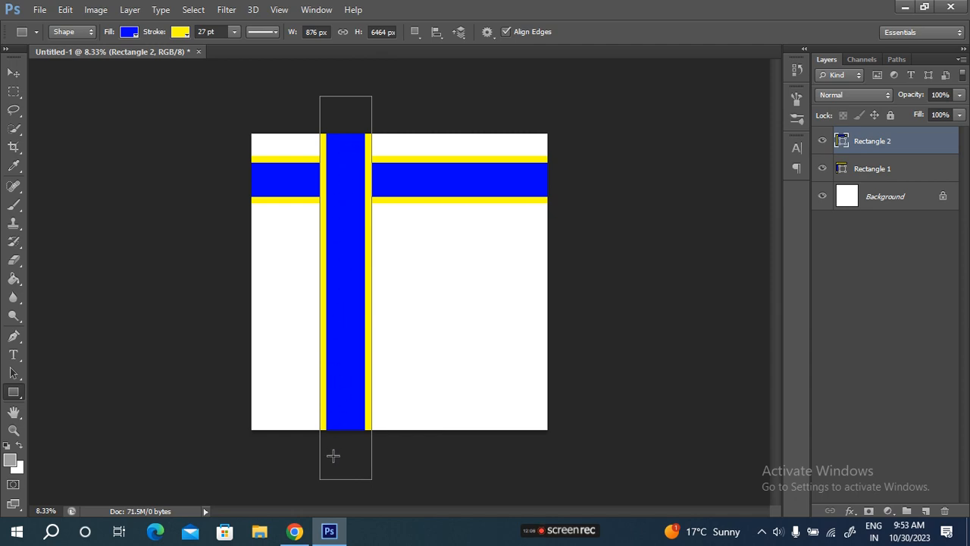
# Step: Draw two more vertical bands, about 2100 × 7027 px with an 85 pt stroke and about 265 × 6428 px with a 13 pt stroke
pyautogui.moveTo(414, 106); pyautogui.dragTo(539, 506)
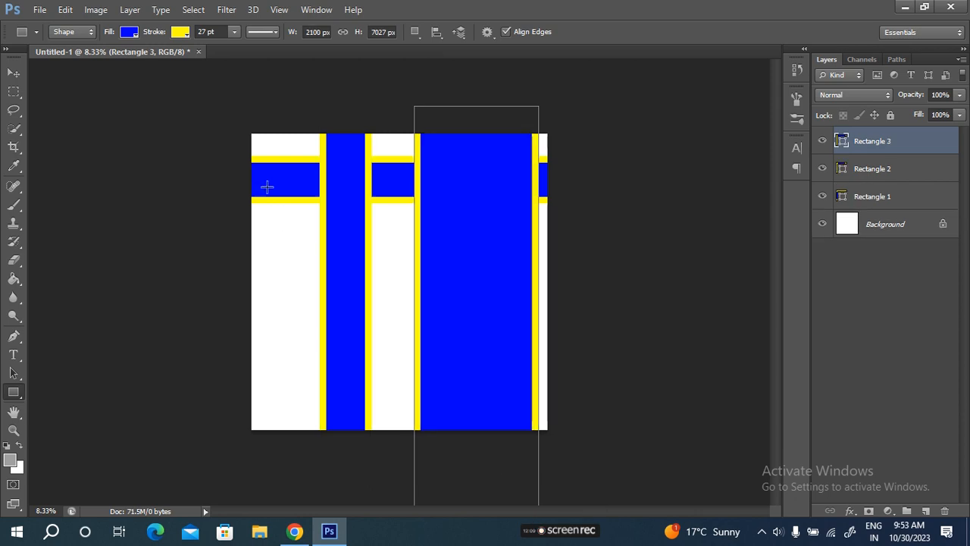
pyautogui.moveTo(263, 112); pyautogui.dragTo(278, 493)
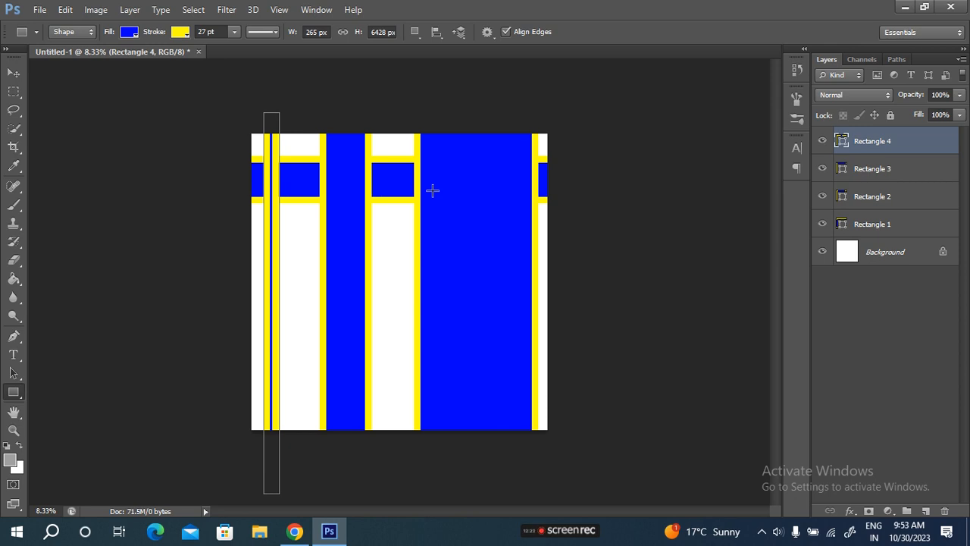
pyautogui.moveTo(155, 34); pyautogui.dragTo(147, 34)
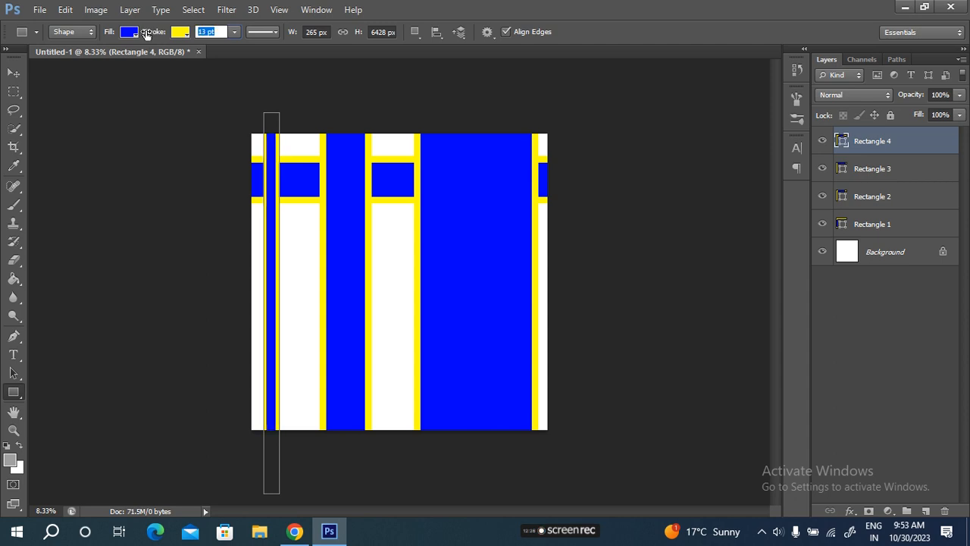
pyautogui.click(894, 173)
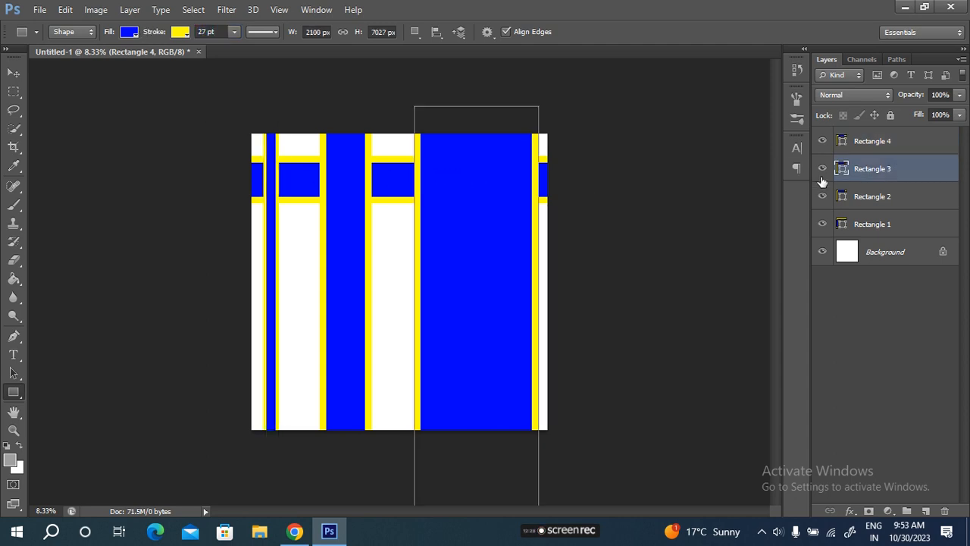
pyautogui.moveTo(146, 35); pyautogui.dragTo(184, 35)
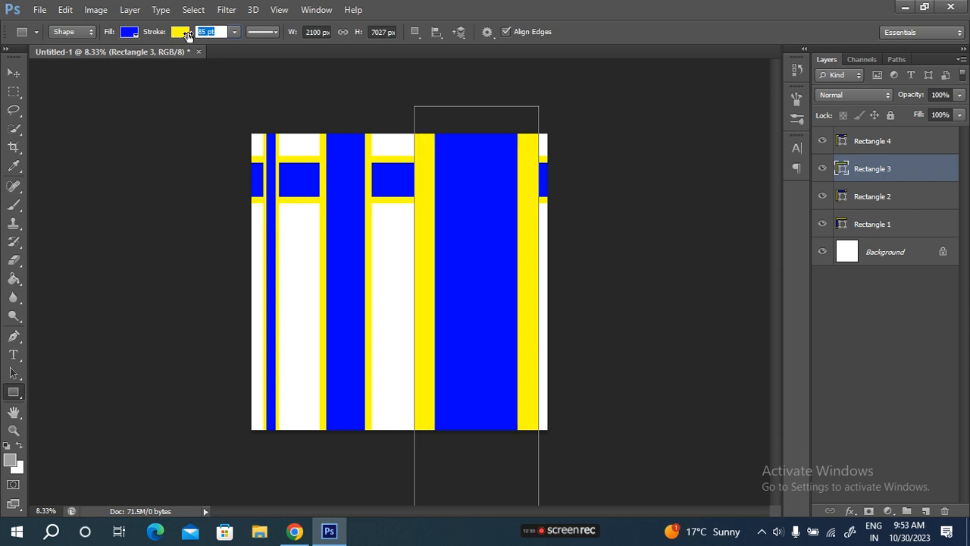
# Step: Delete the Rectangle 4 and Rectangle 3 layers
pyautogui.click(904, 143)
pyautogui.press('Delete')
pyautogui.press('Delete')
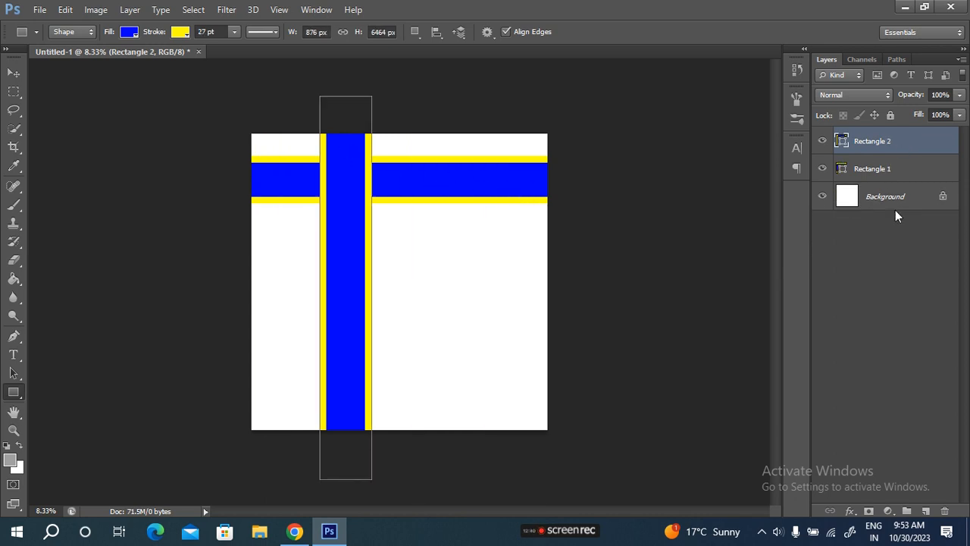
# Step: Hide the Rectangle 1 layer so only the vertical band shows on the canvas
pyautogui.click(878, 170)
pyautogui.click(822, 169)
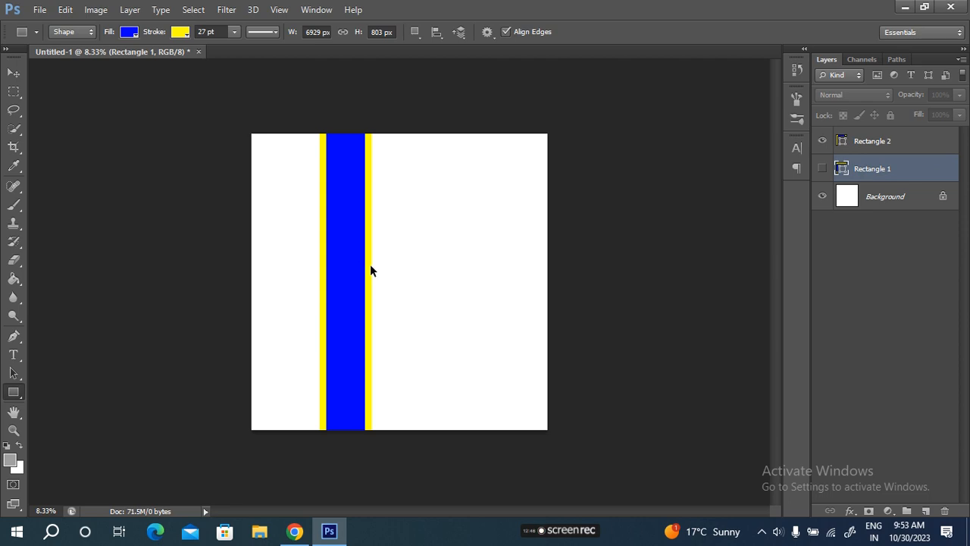
pyautogui.hotkey('ctrl', 'k')
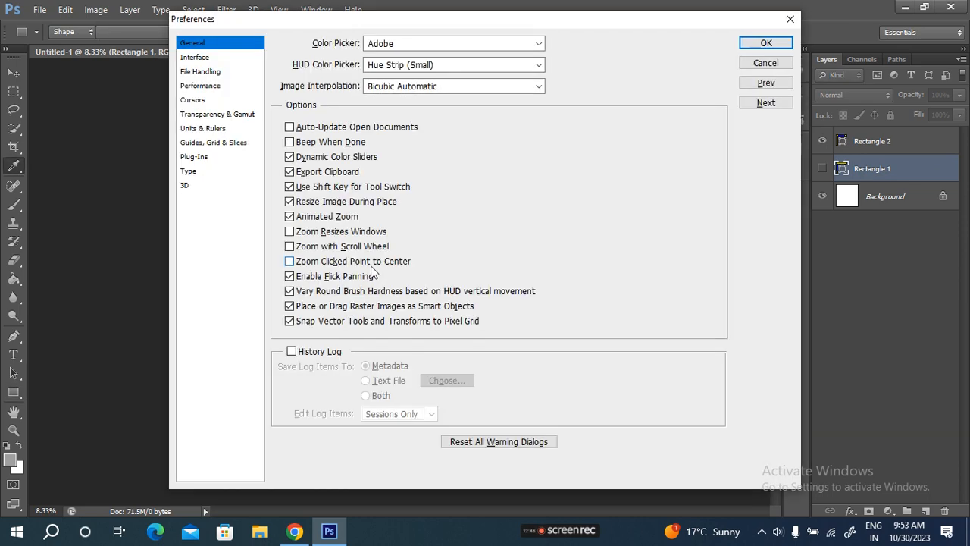
pyautogui.click(782, 42)
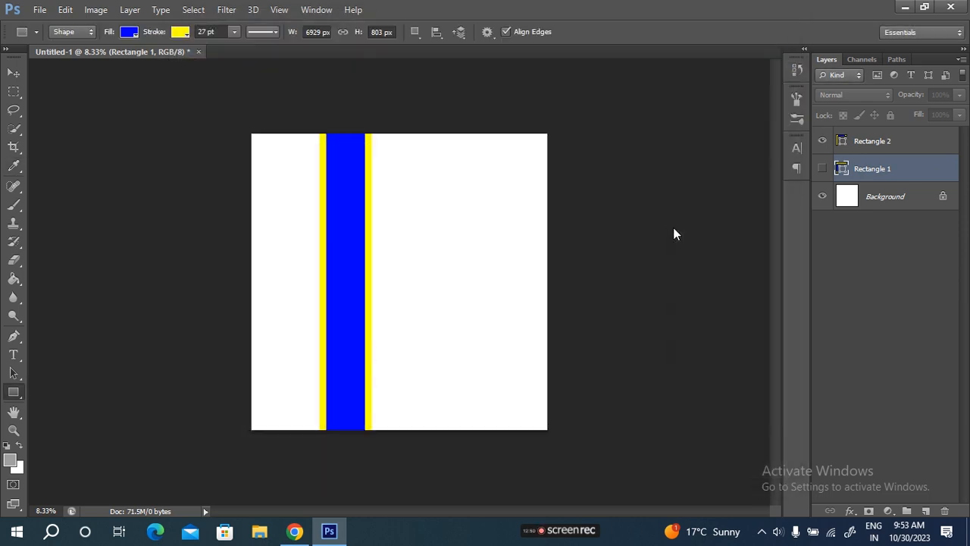
# Step: Change the fill of the hidden Rectangle 1 to dark blue
pyautogui.click(129, 33)
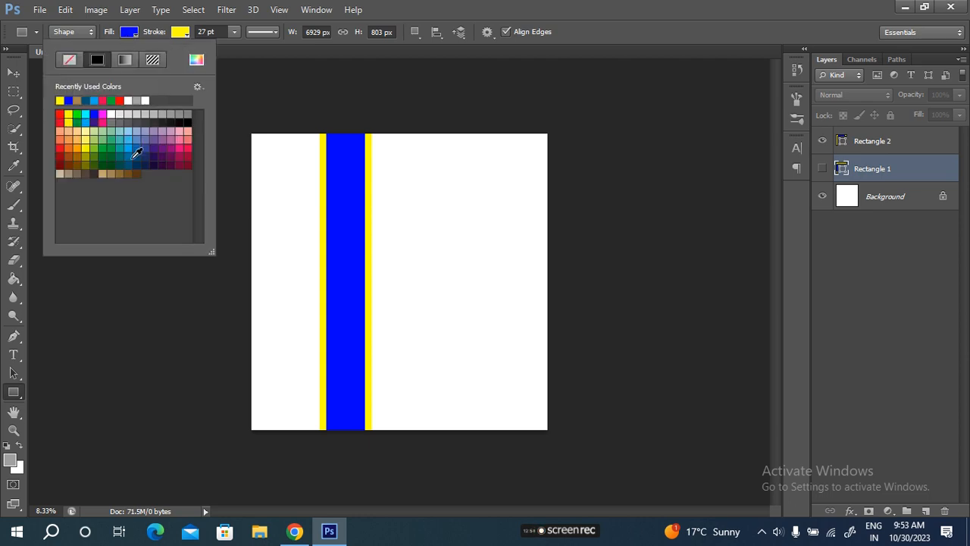
pyautogui.click(134, 161)
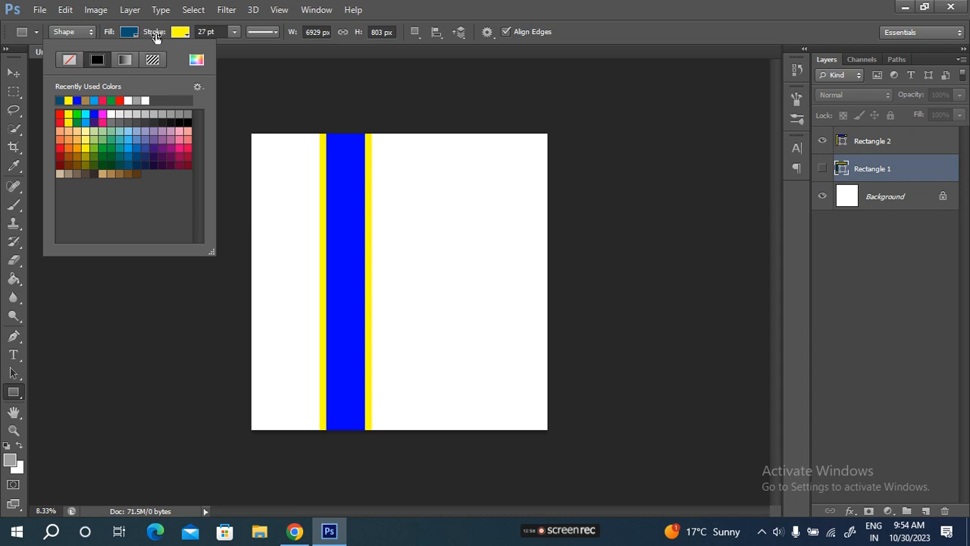
pyautogui.click(871, 144)
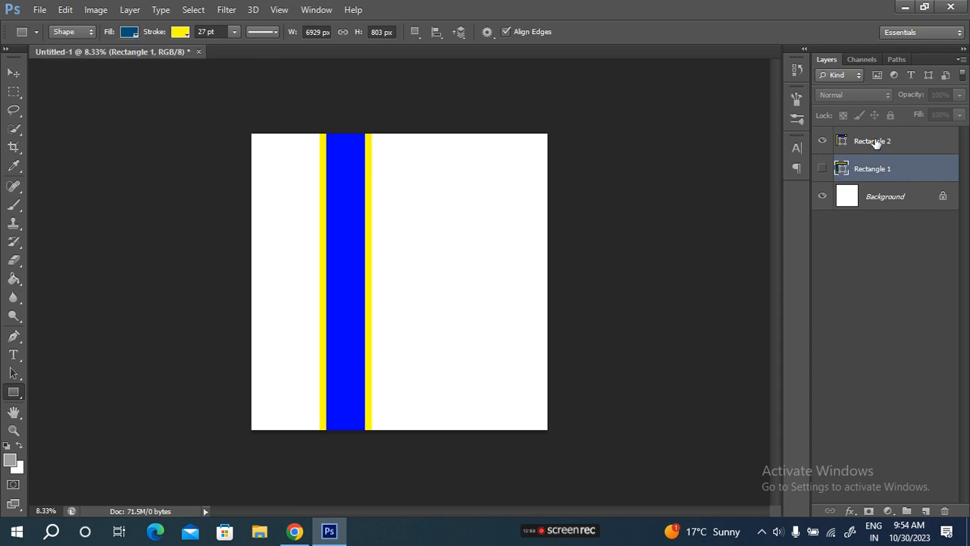
# Step: Select the vertical band's layer, Rectangle 2, and give it a dark blue fill
pyautogui.click(872, 142)
pyautogui.click(131, 35)
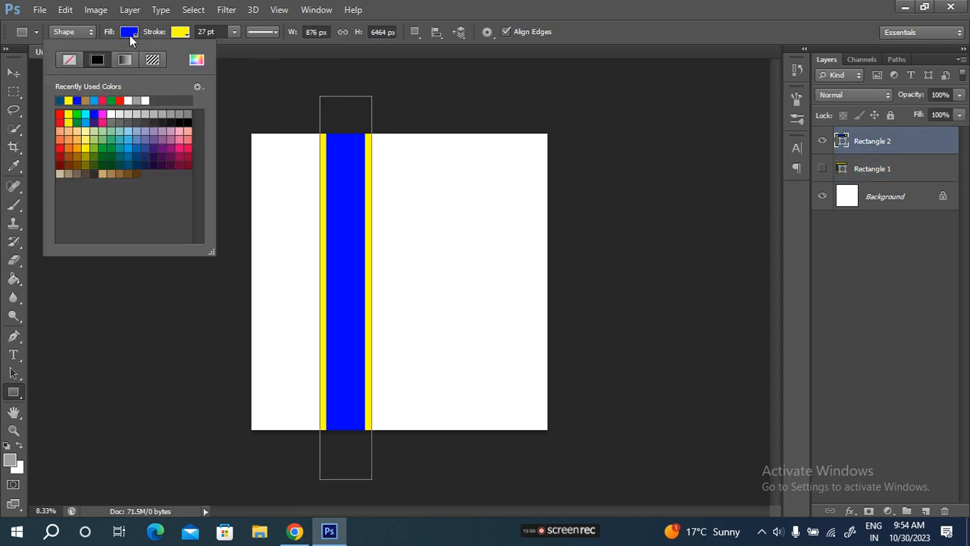
pyautogui.click(133, 157)
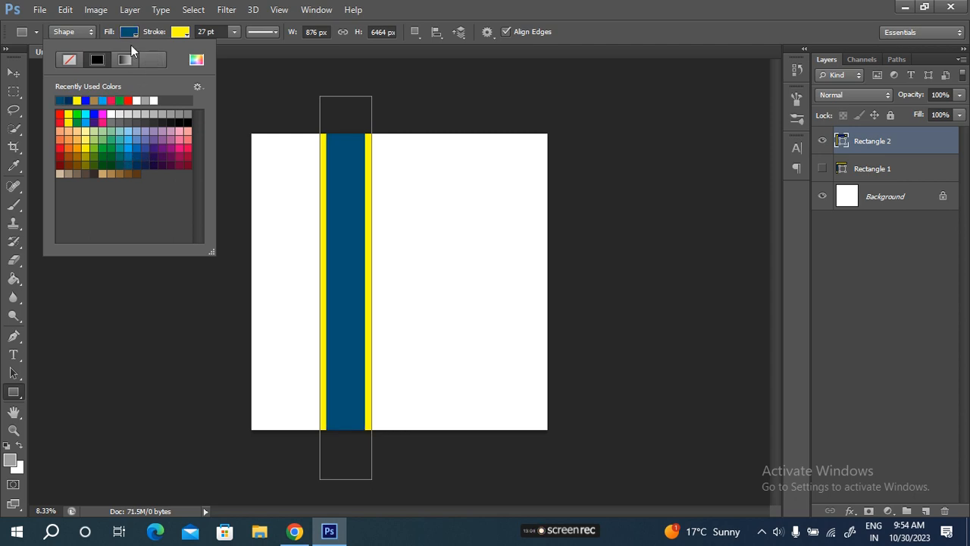
# Step: Try crimson and salmon strokes on the vertical band, settling on a light mauve pink
pyautogui.click(181, 34)
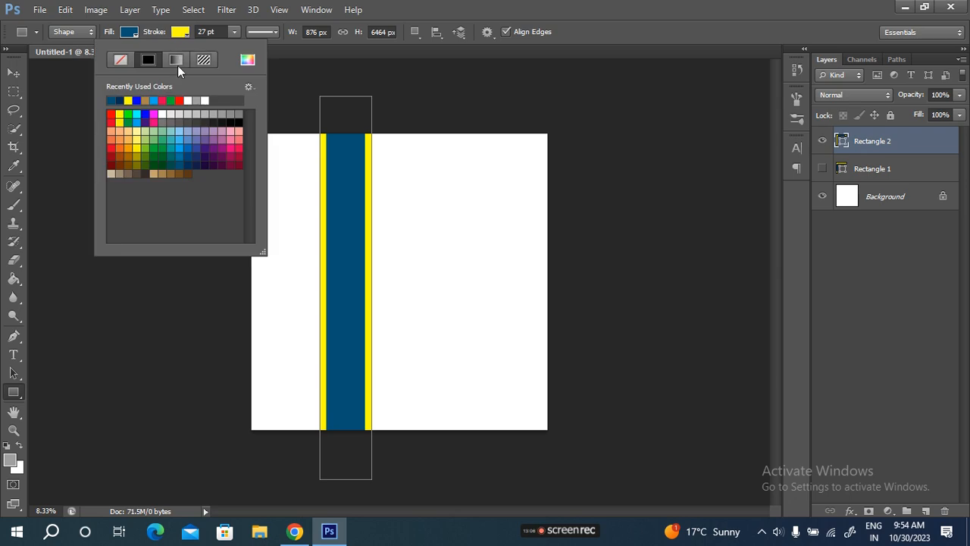
pyautogui.click(237, 147)
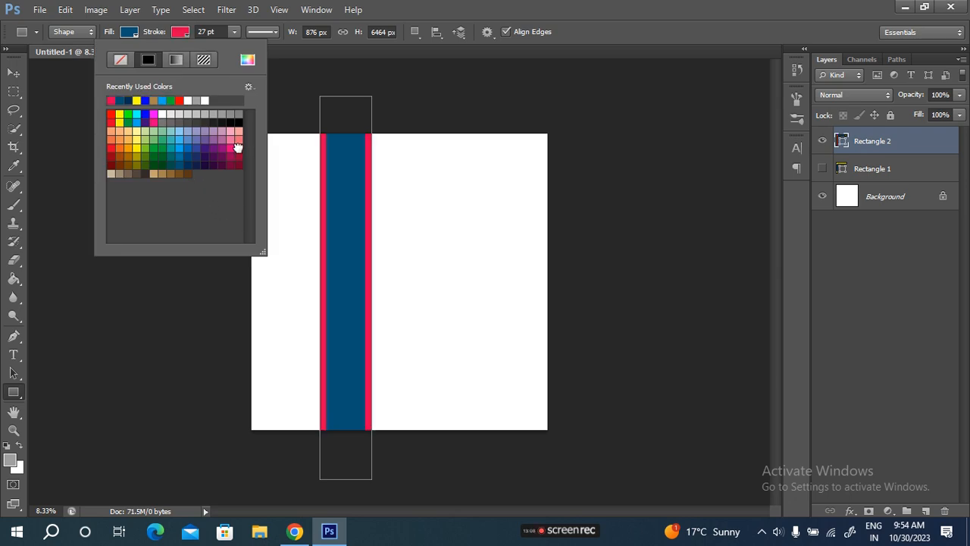
pyautogui.click(236, 141)
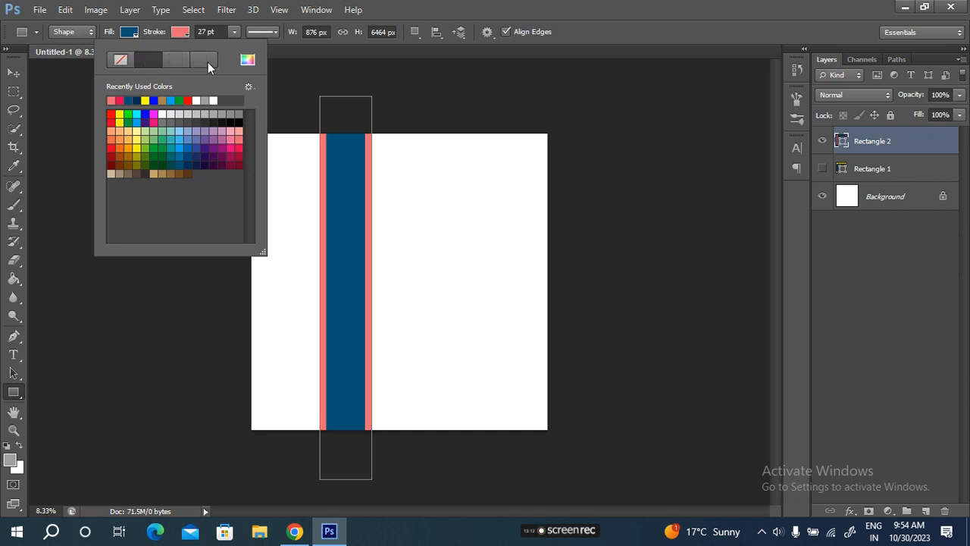
pyautogui.click(221, 131)
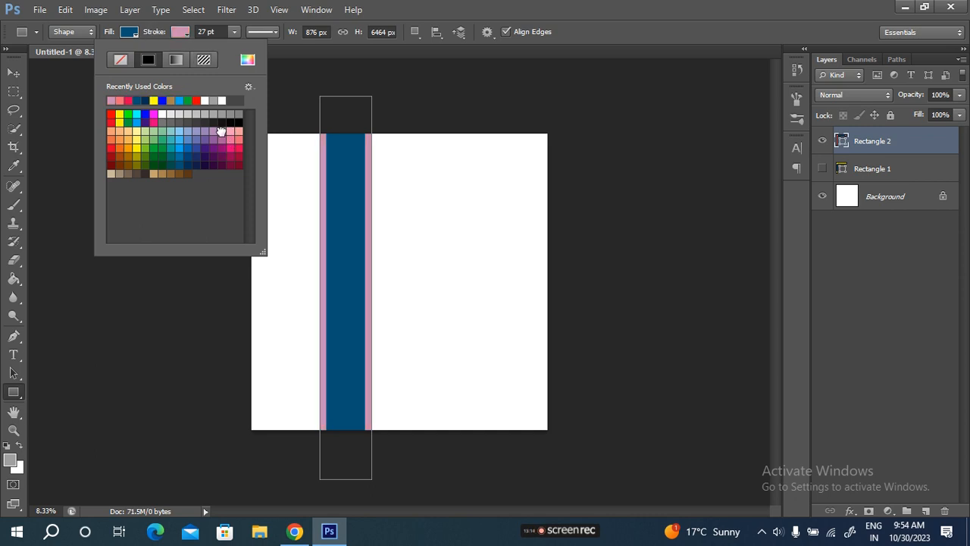
# Step: Set the vertical band's fill to dark purple
pyautogui.click(127, 33)
pyautogui.click(125, 34)
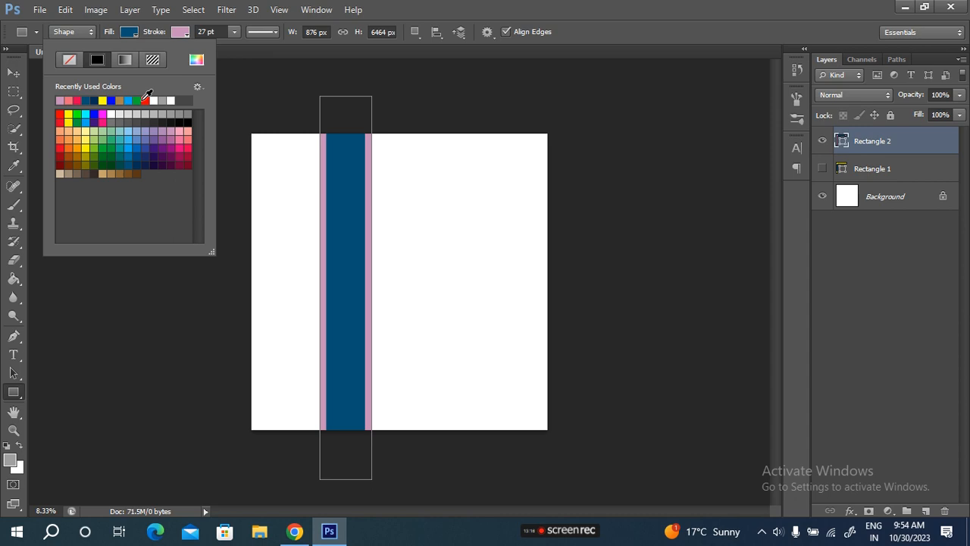
pyautogui.click(169, 156)
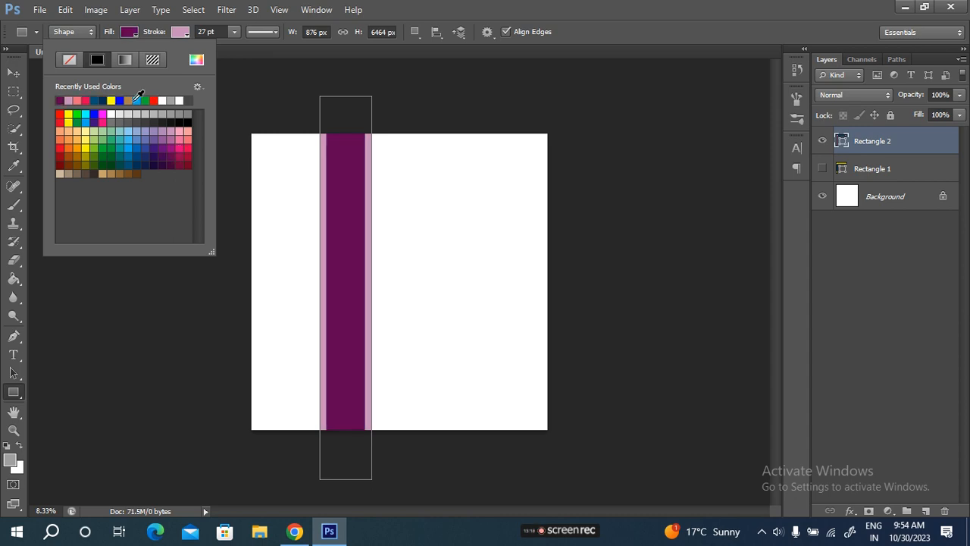
pyautogui.click(148, 35)
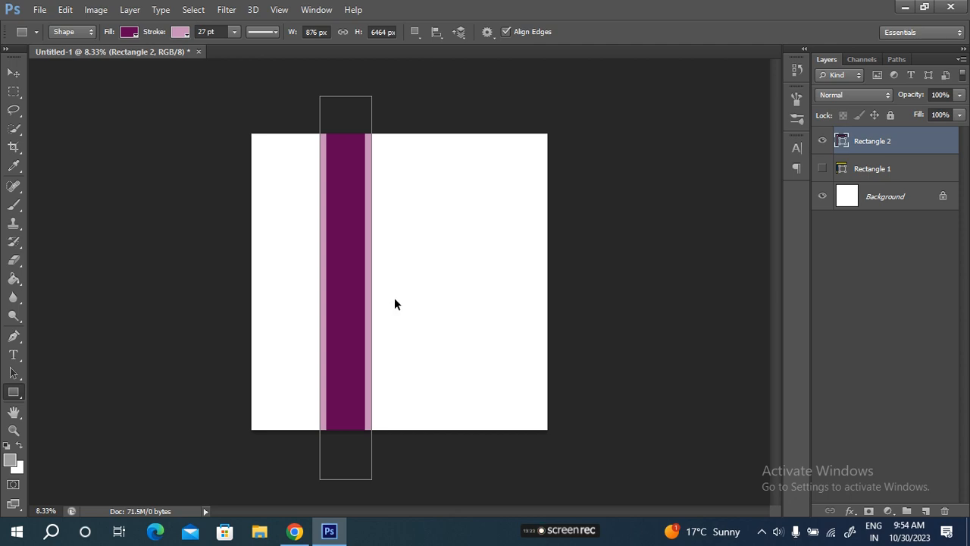
# Step: Duplicate the purple Rectangle 2 band, shift the copy right to about X 2922 px and narrow it to about 97% width
pyautogui.scroll(1, 394, 297)
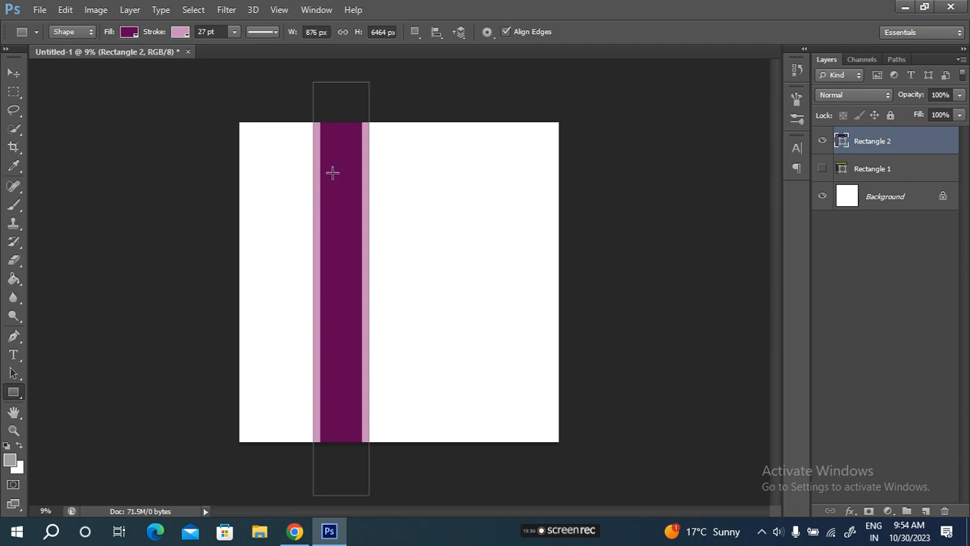
pyautogui.hotkey('ctrl', 'j')
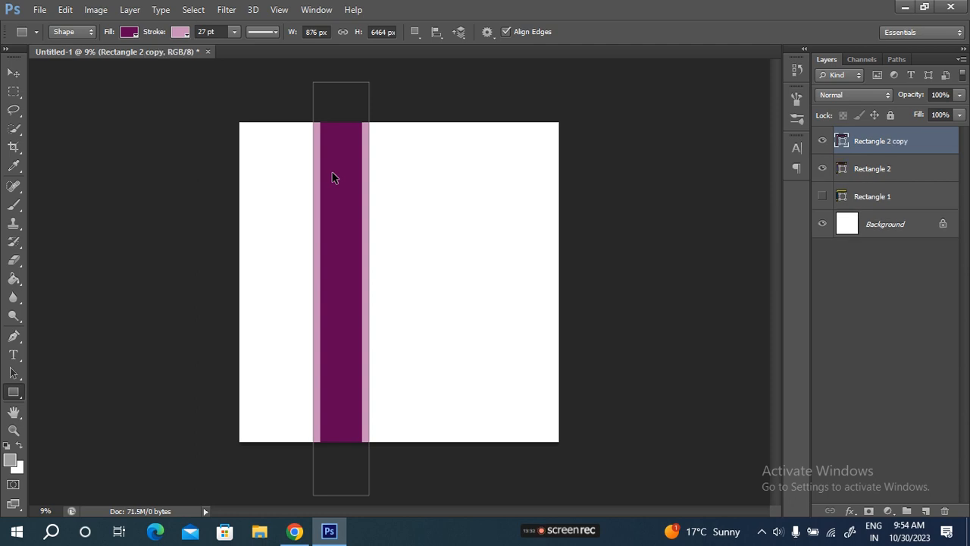
pyautogui.hotkey('ctrl', 't')
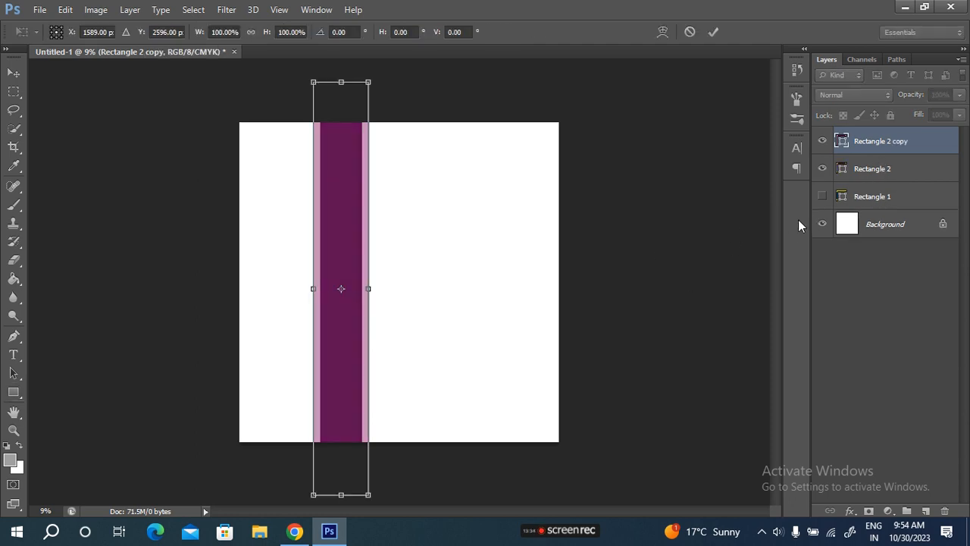
pyautogui.moveTo(336, 237); pyautogui.dragTo(442, 243)
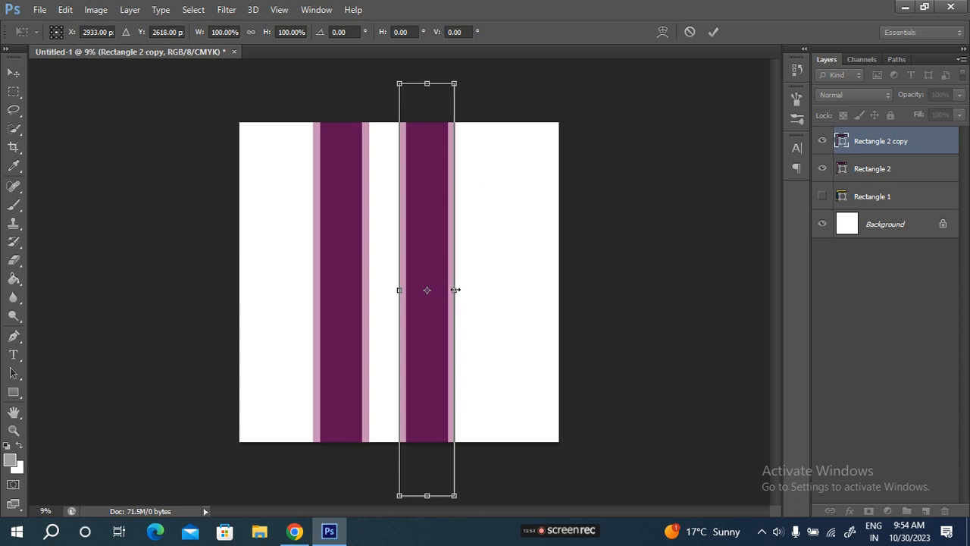
pyautogui.moveTo(455, 289)
pyautogui.mouseDown()
pyautogui.moveTo(428, 290)
pyautogui.moveTo(552, 282)
pyautogui.moveTo(441, 288)
pyautogui.moveTo(452, 289)
pyautogui.mouseUp()
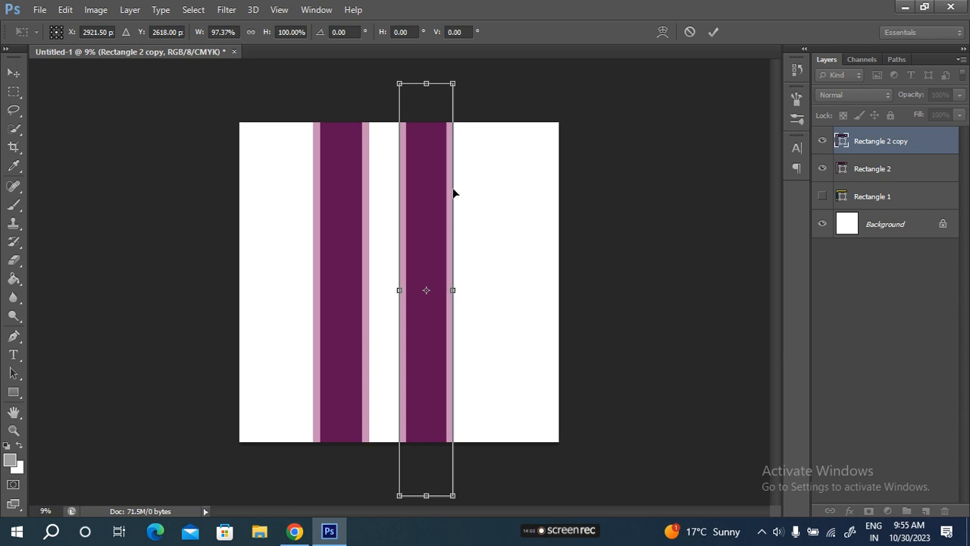
pyautogui.click(717, 32)
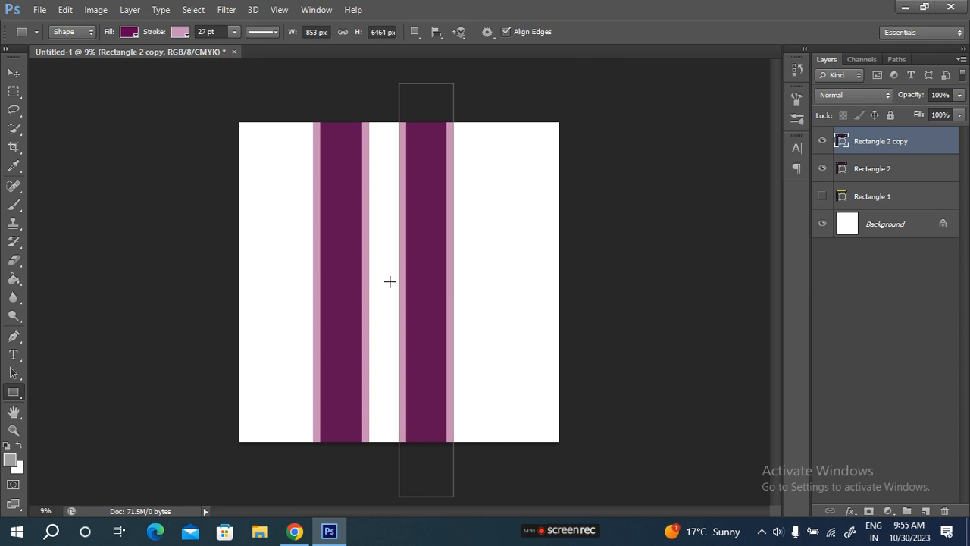
# Step: Rotate the duplicated purple band 90° clockwise and move it up across the canvas to about X 2544, Y 1186 px
pyautogui.hotkey('ctrl', 't')
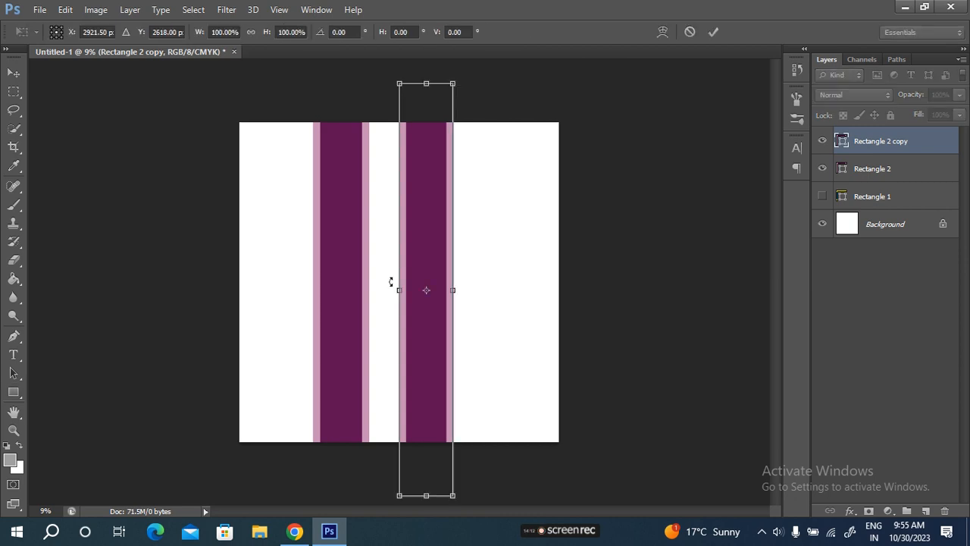
pyautogui.rightClick(428, 239)
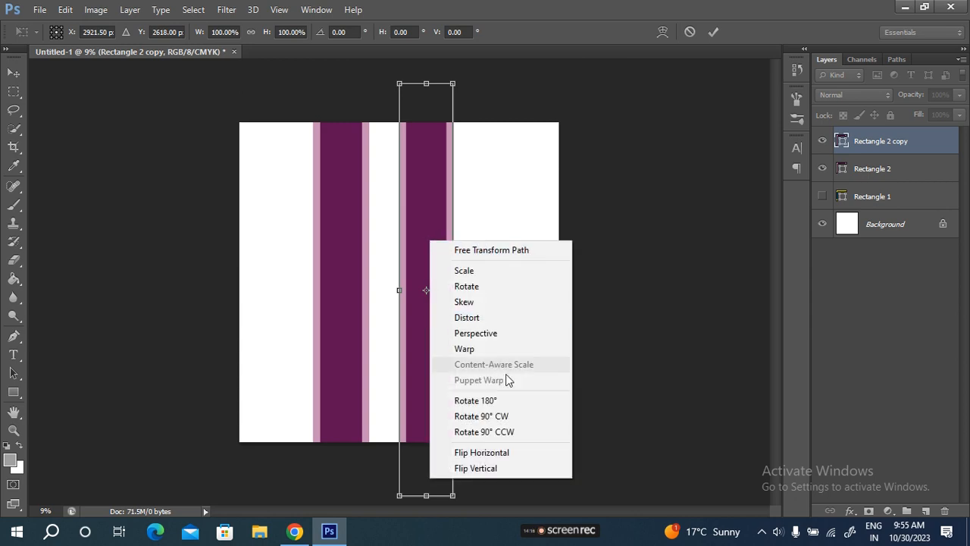
pyautogui.click(514, 422)
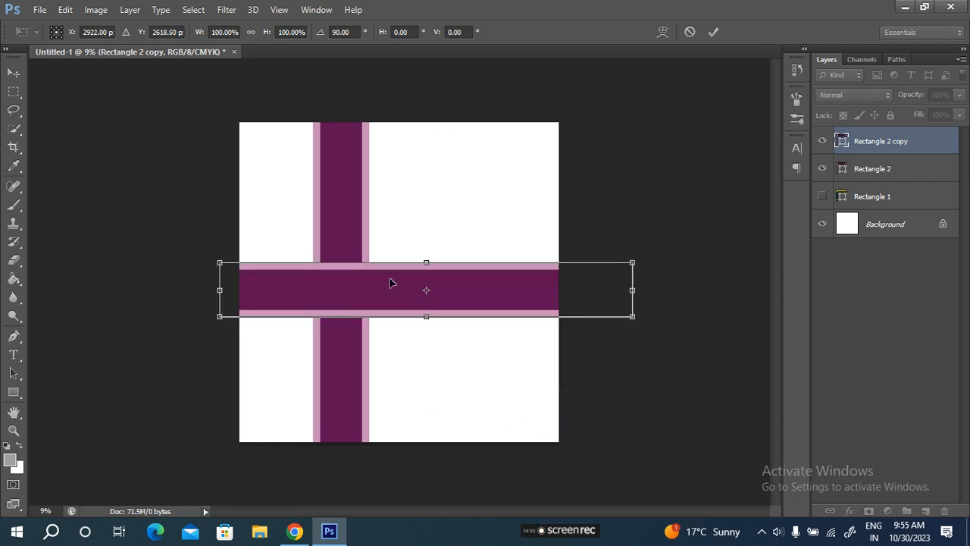
pyautogui.moveTo(501, 293); pyautogui.dragTo(479, 202)
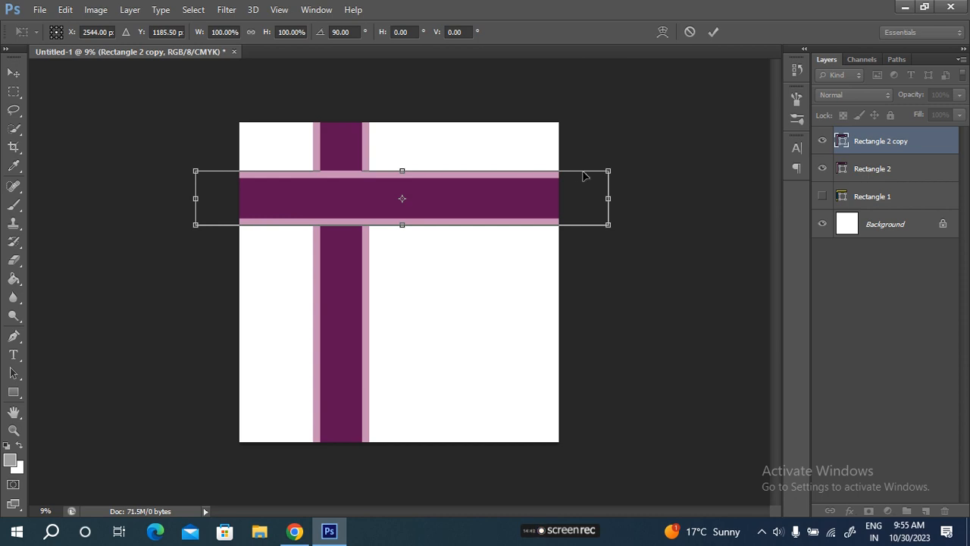
pyautogui.click(713, 31)
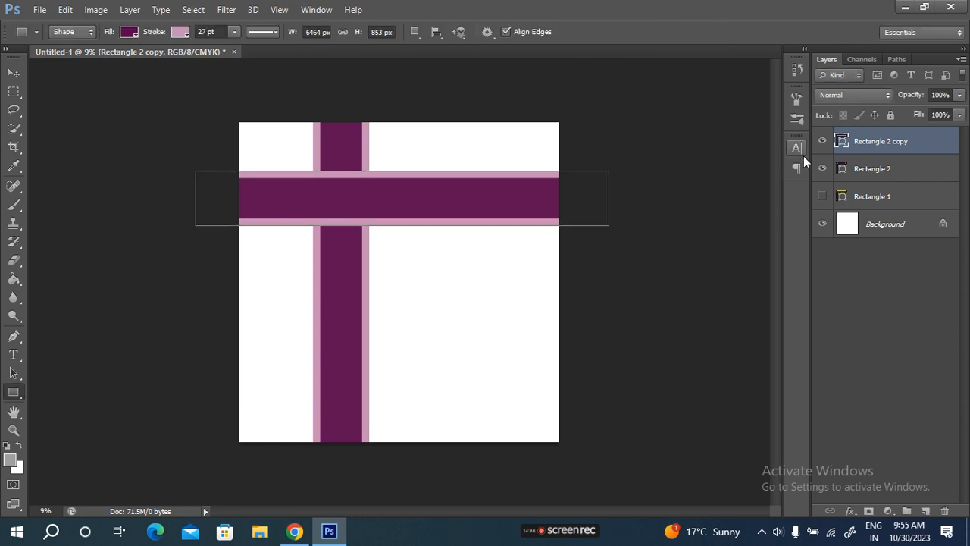
# Step: Unhide Rectangle 1, rotate its blue band 90° clockwise and place it right of the vertical purple band, spanning the full canvas height
pyautogui.click(822, 196)
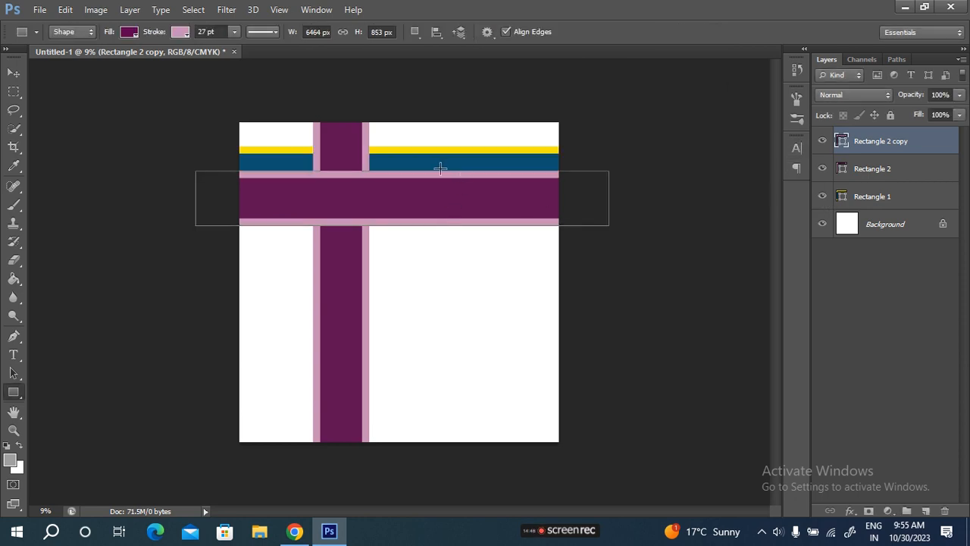
pyautogui.click(883, 200)
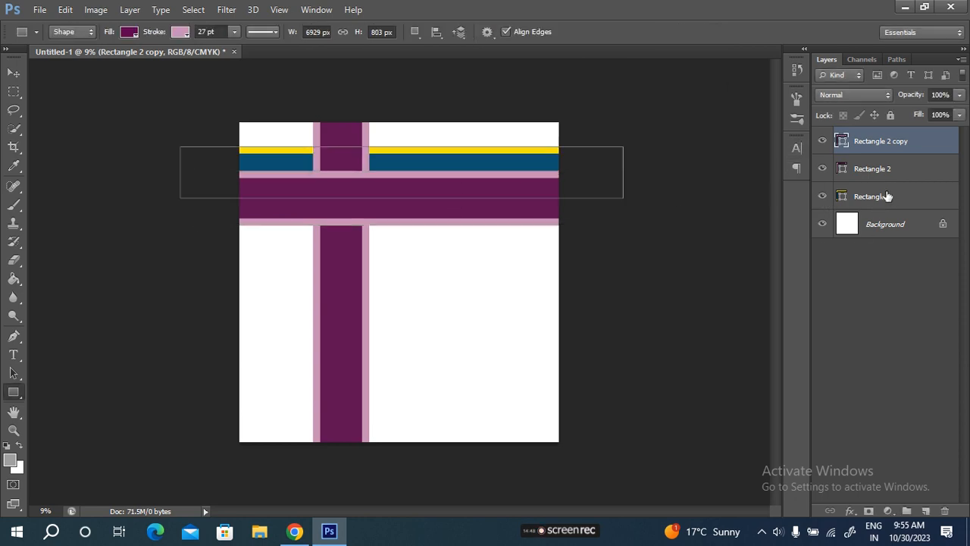
pyautogui.hotkey('ctrl', 't')
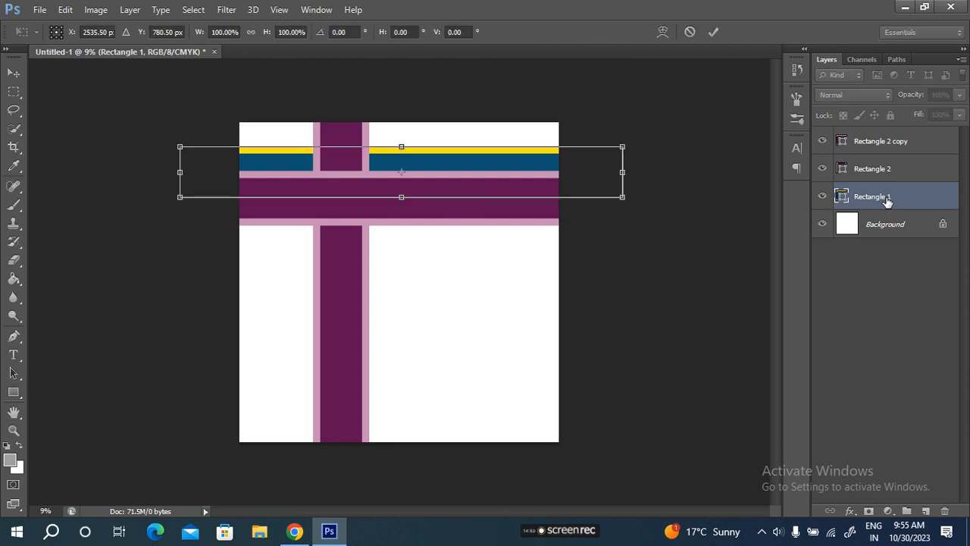
pyautogui.rightClick(487, 173)
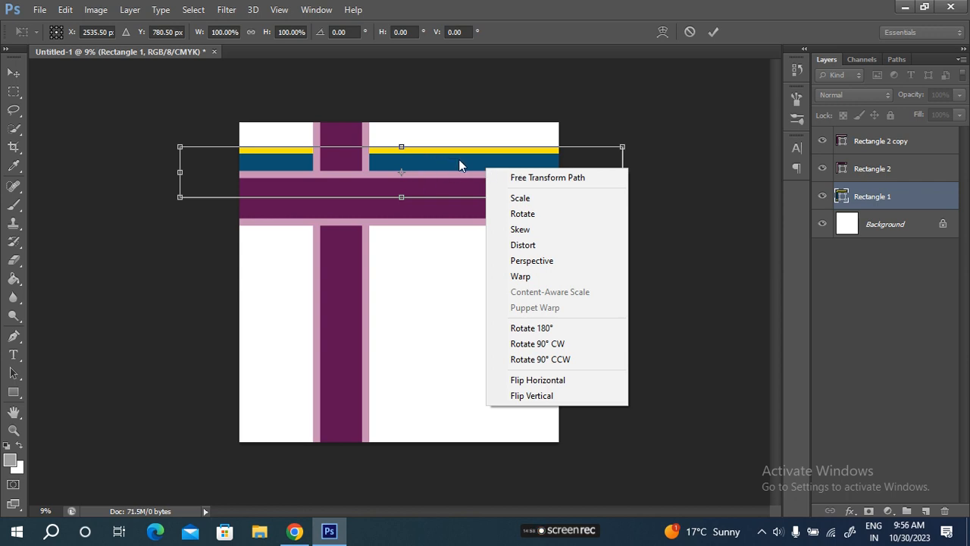
pyautogui.click(563, 345)
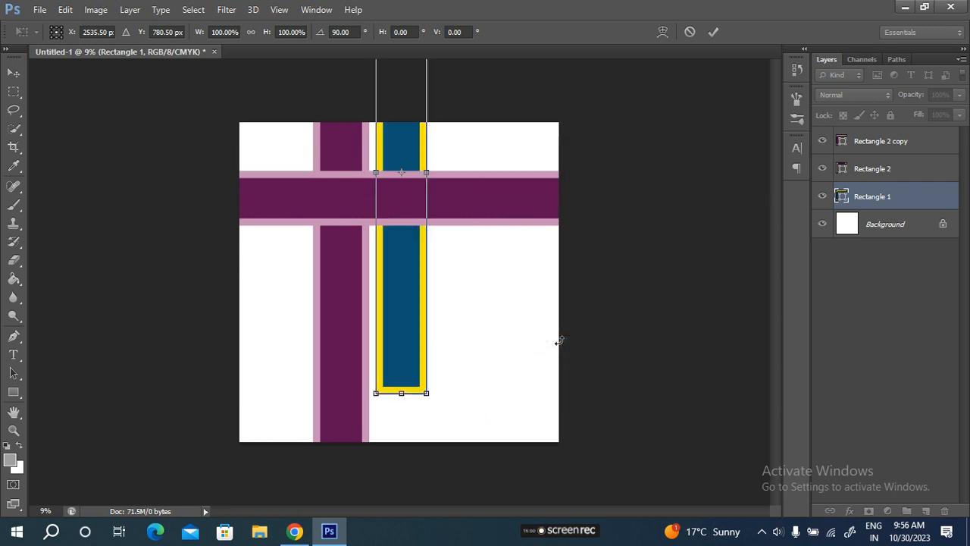
pyautogui.moveTo(404, 222); pyautogui.dragTo(425, 340)
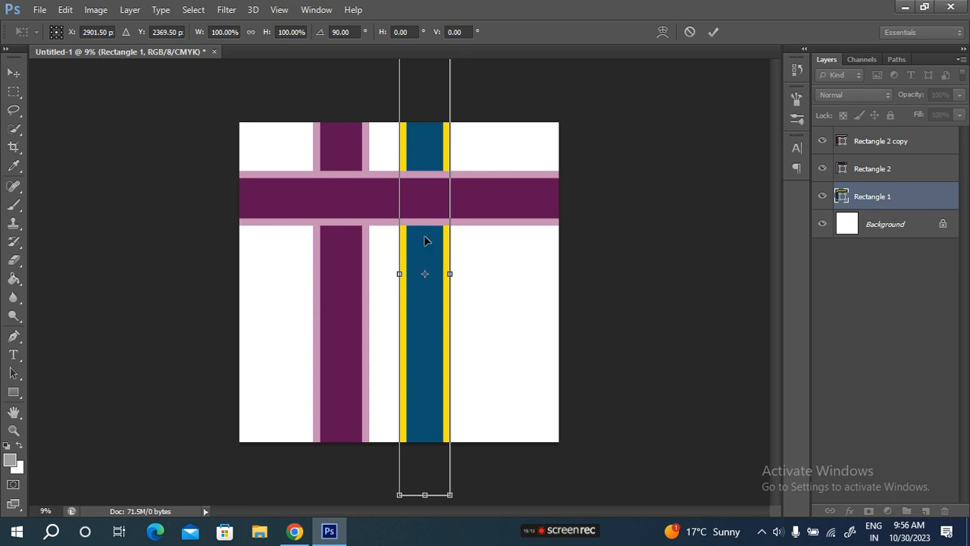
pyautogui.click(712, 32)
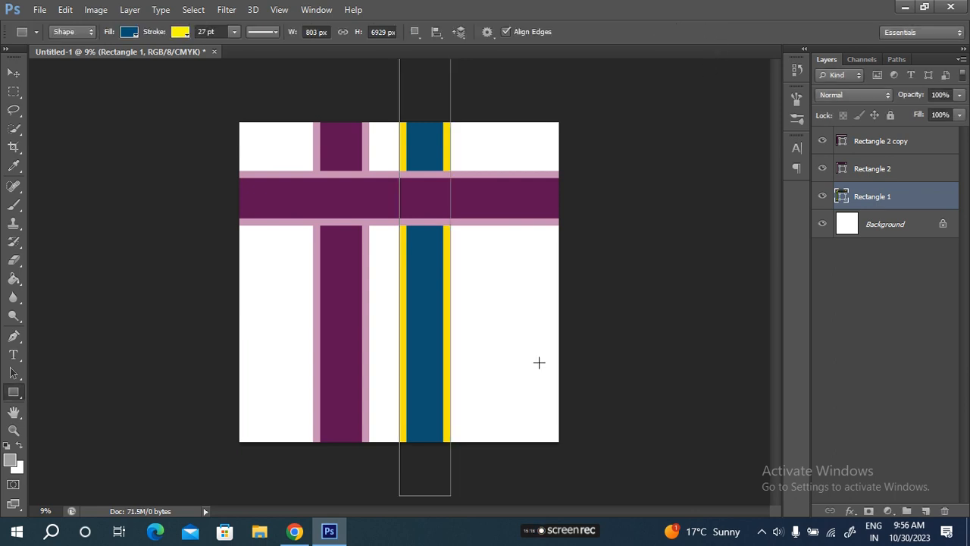